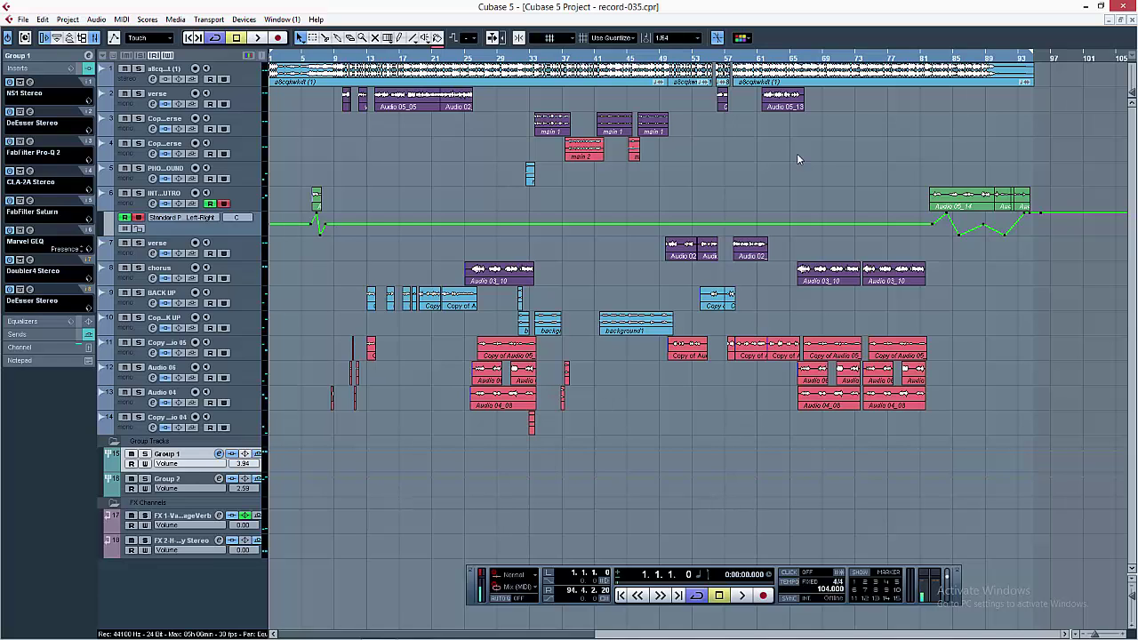
Play the project from the start, reposition the transport panel, and show the insert chain of Group 1.
click(256, 38)
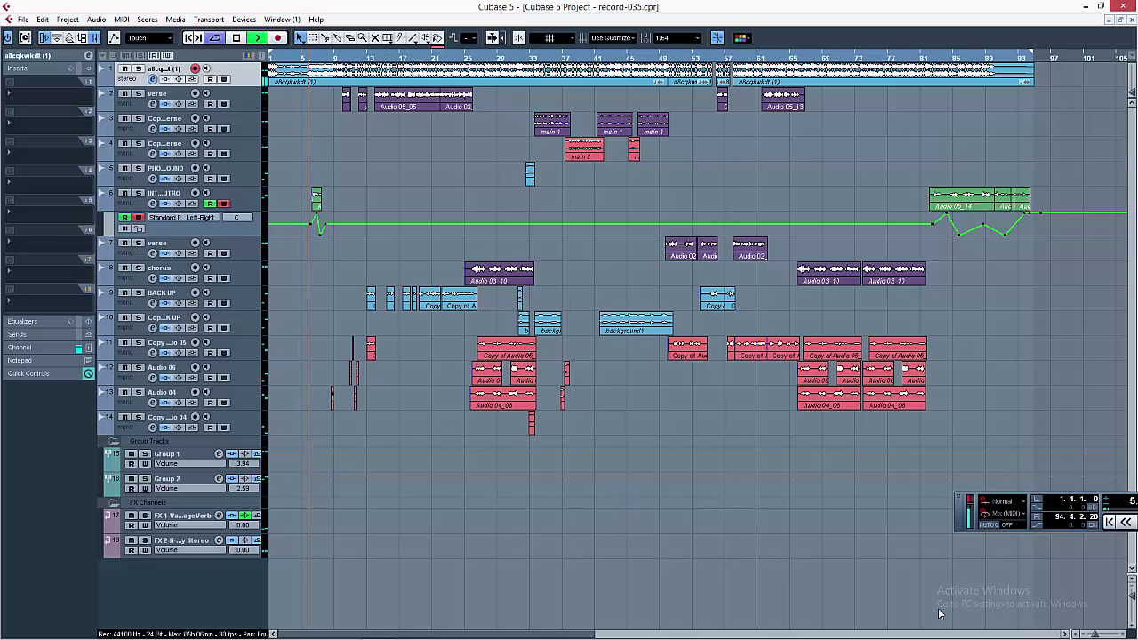
drag(966, 516, 439, 590)
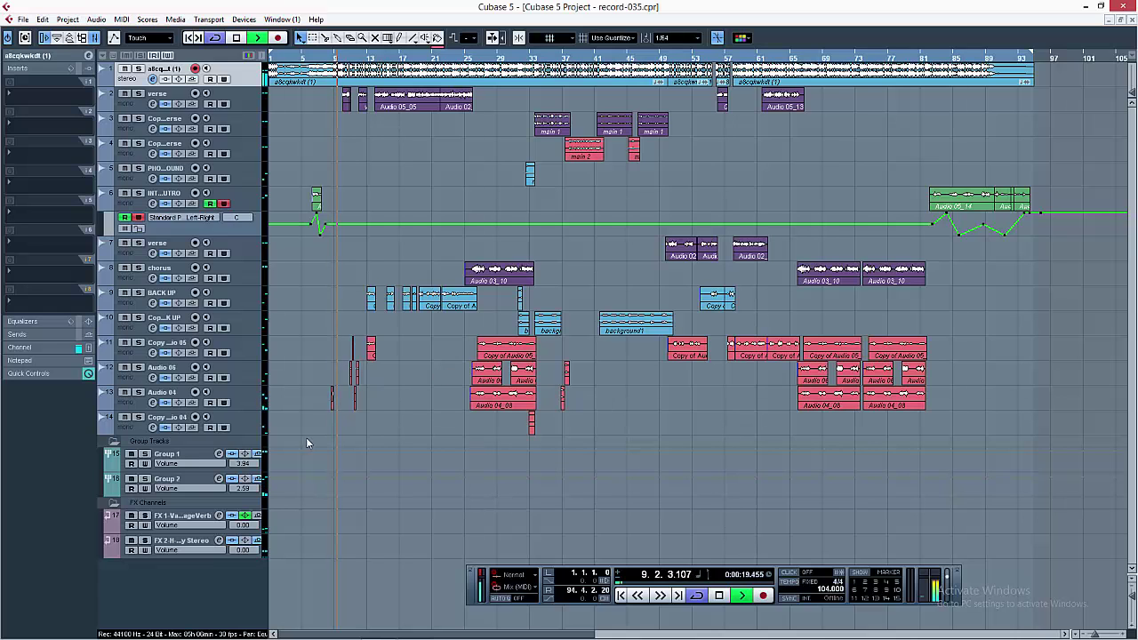
click(203, 450)
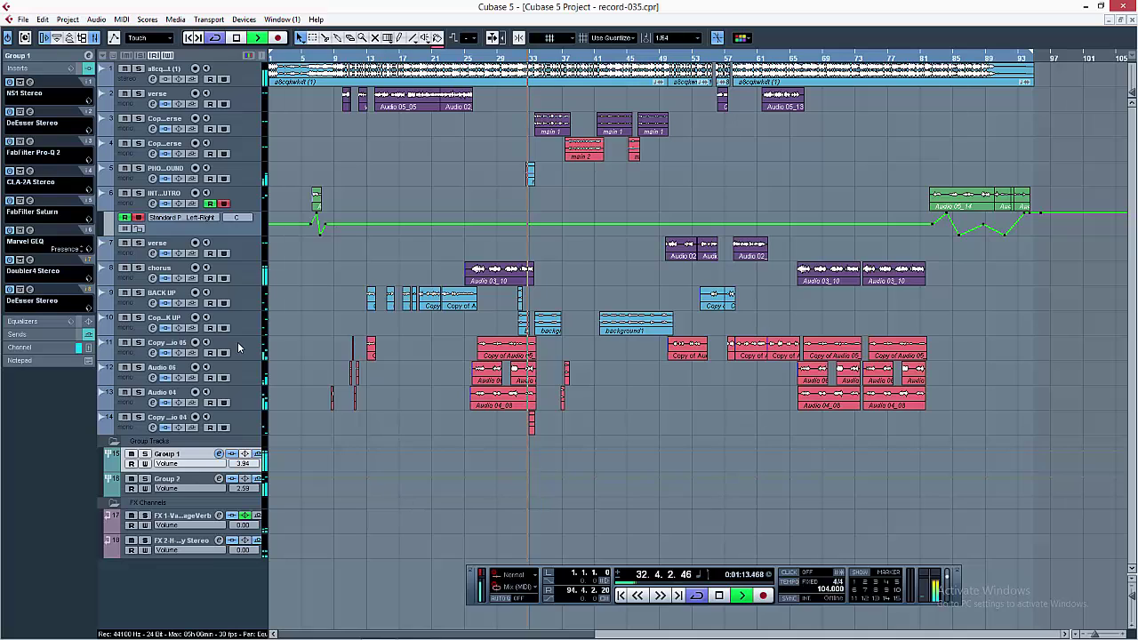
Examine the FabFilter Pro-Q 2 equalizer curve on Group 1 during playback, close it, and stop the playback.
click(30, 142)
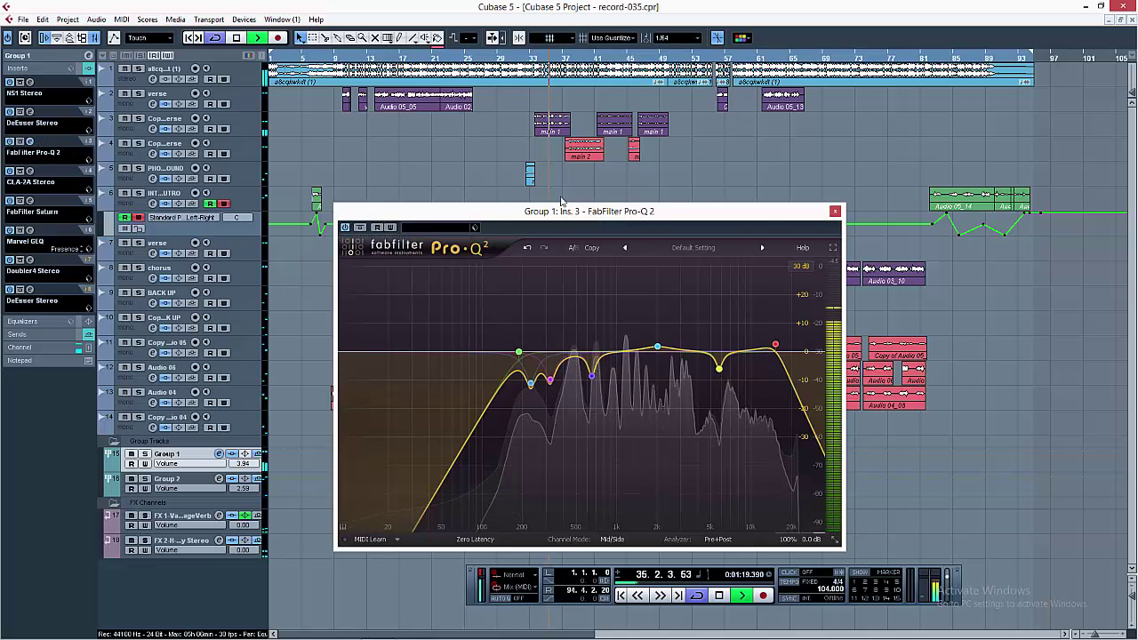
drag(727, 216, 946, 268)
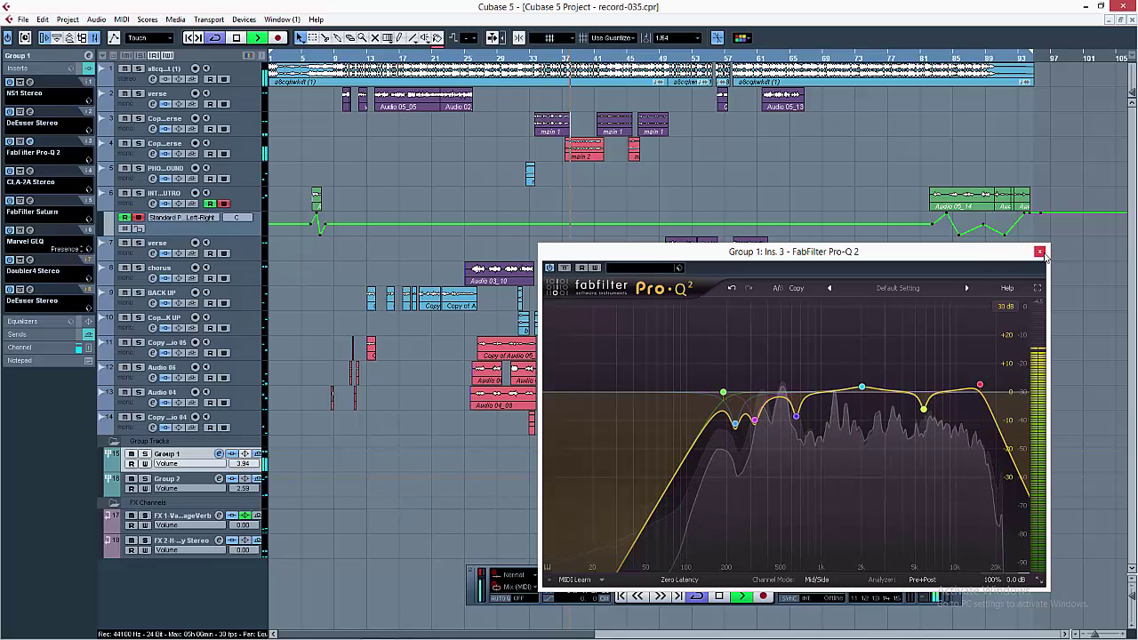
click(1039, 251)
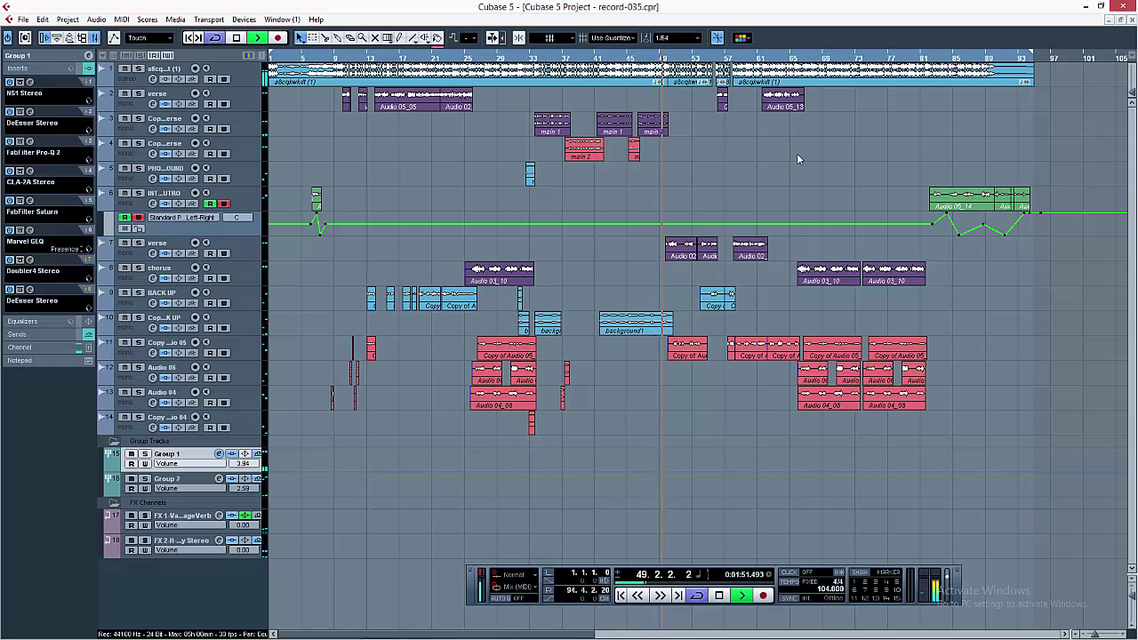
key(space)
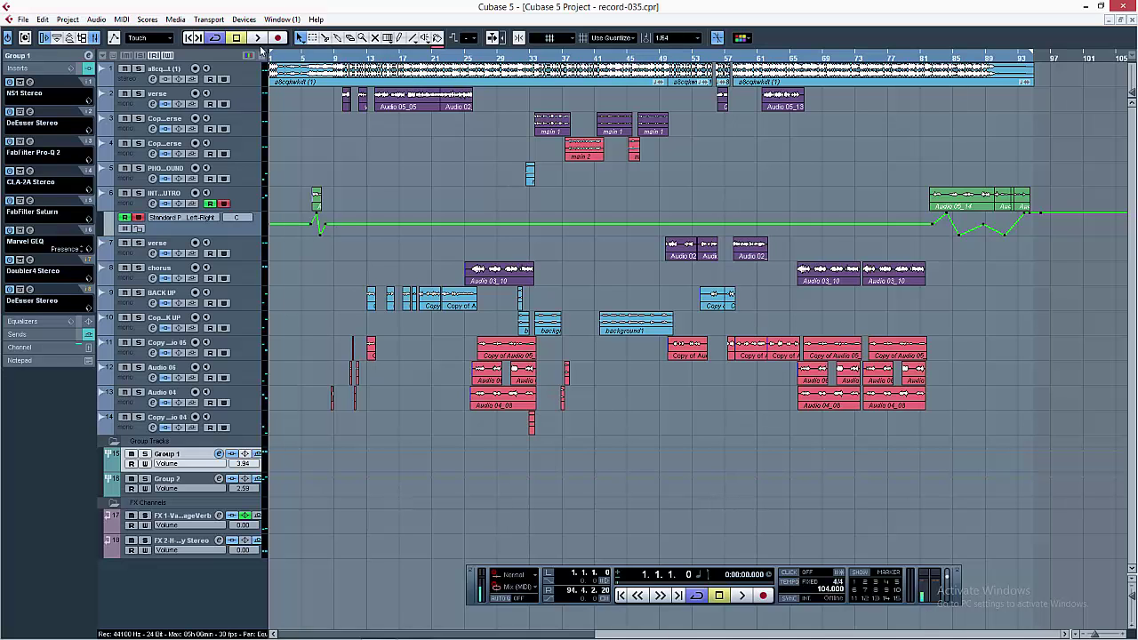
Show the mixer and open the channel settings of the Stereo Out to view its mastering inserts.
click(93, 37)
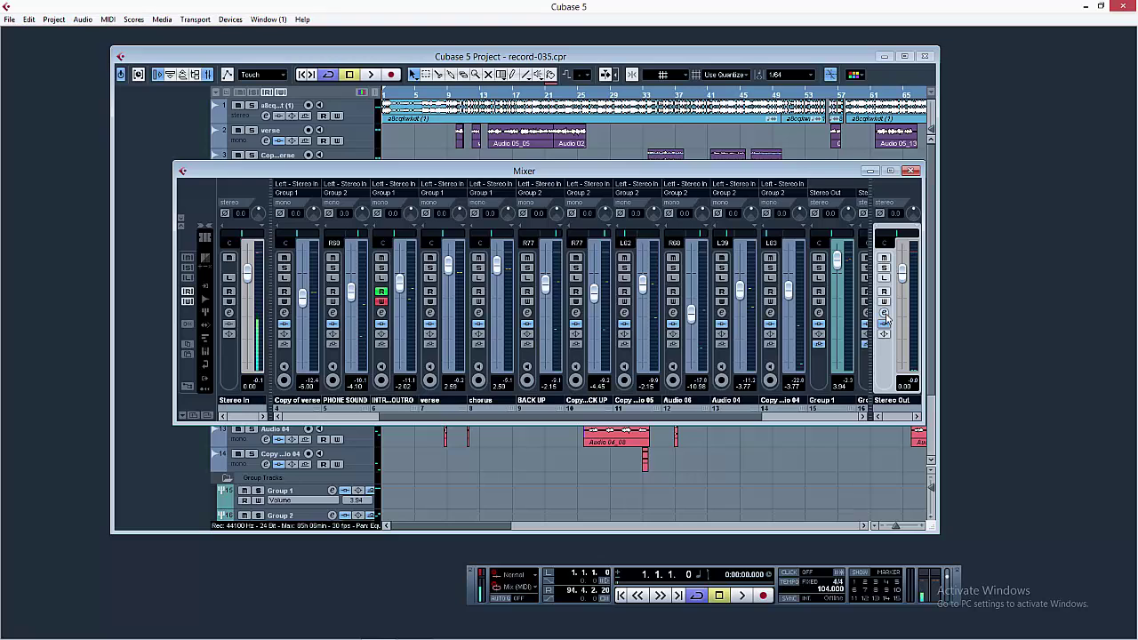
click(884, 314)
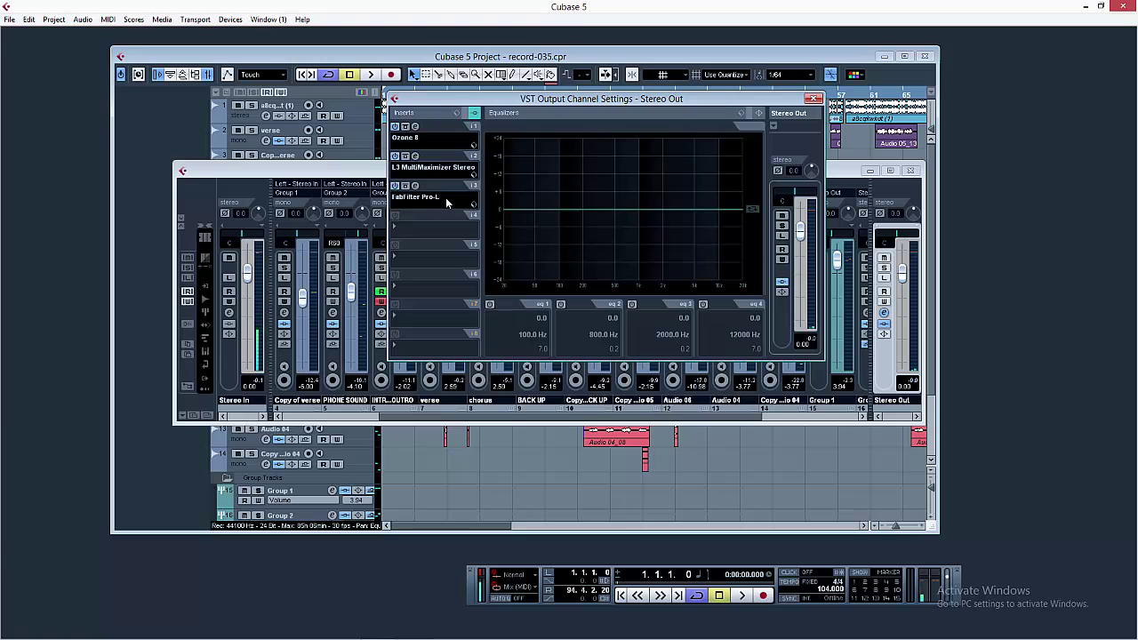
click(813, 98)
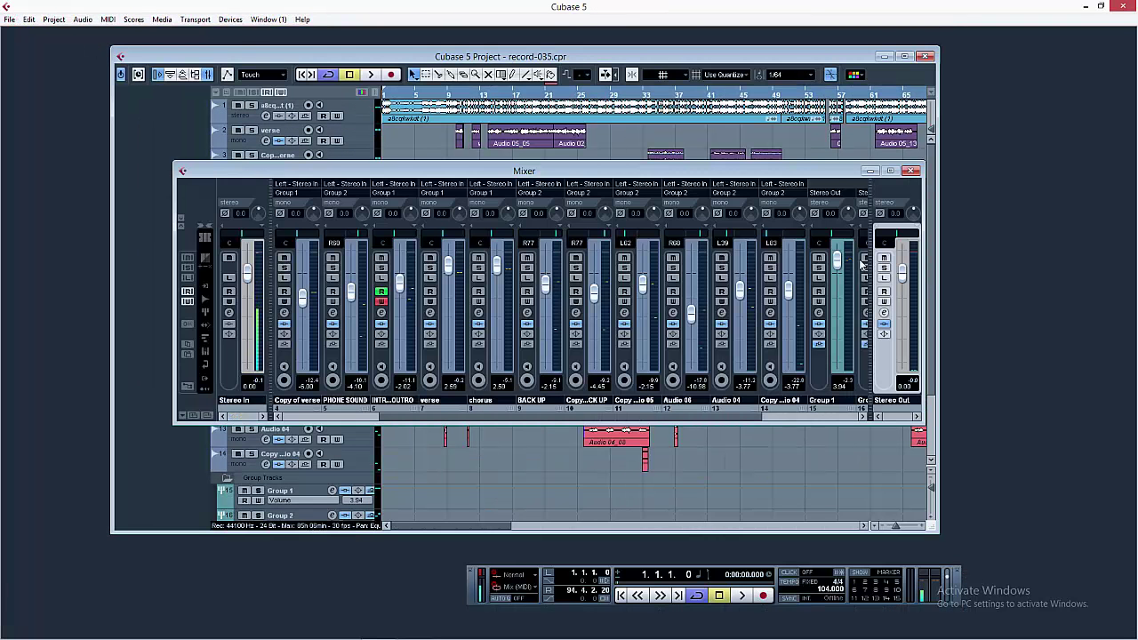
click(883, 313)
Compare playback of the mix with all Stereo Out inserts bypassed and with them active again.
click(463, 113)
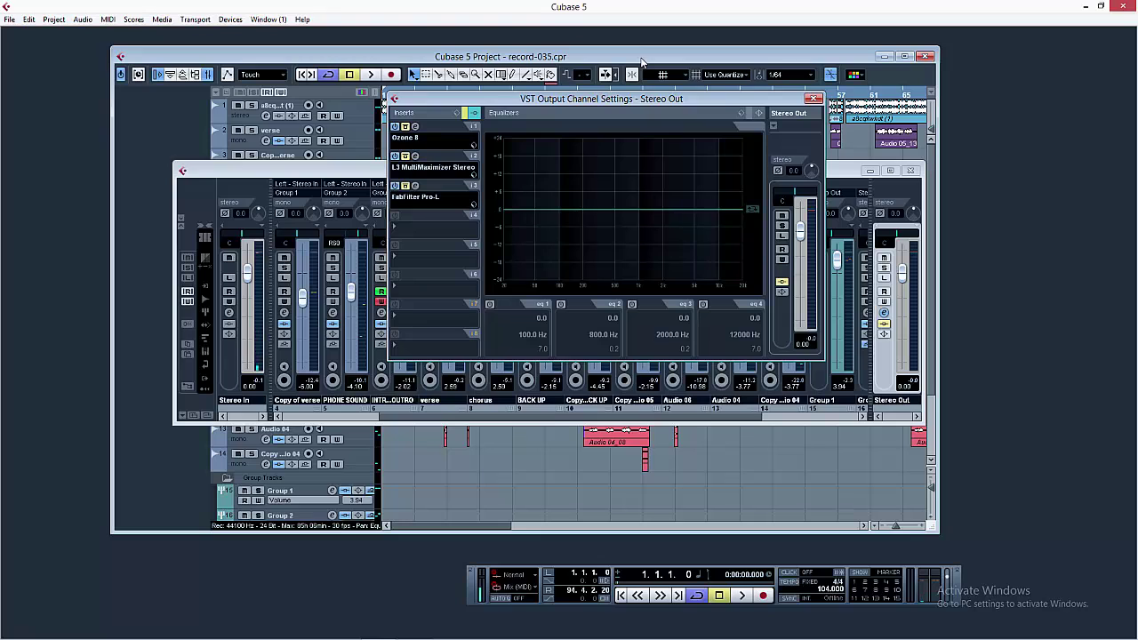
key(space)
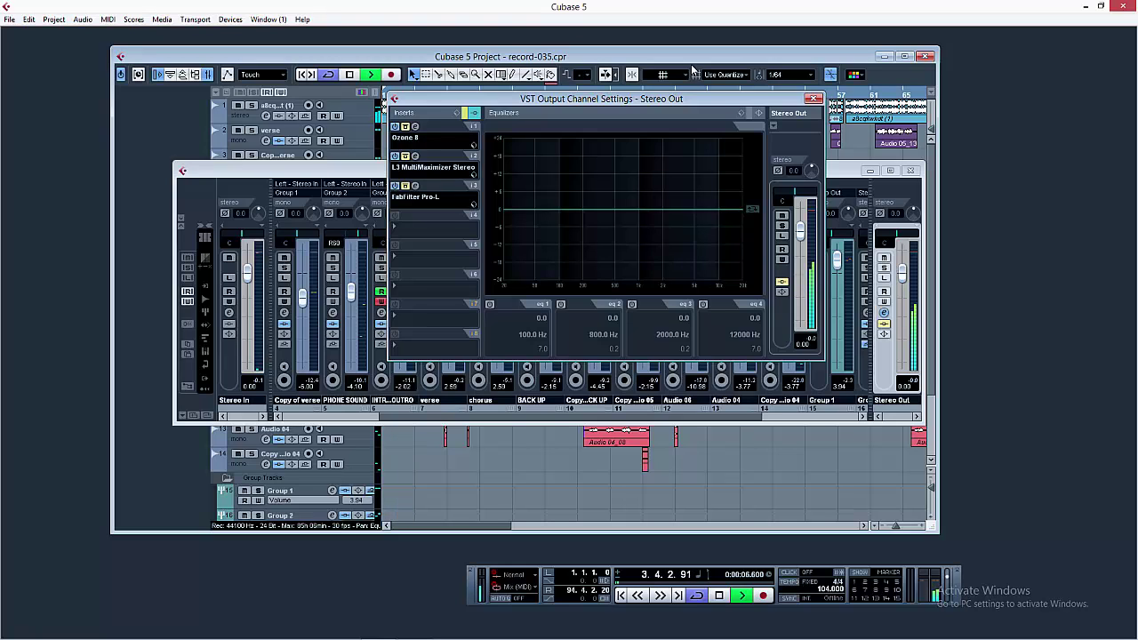
key(space)
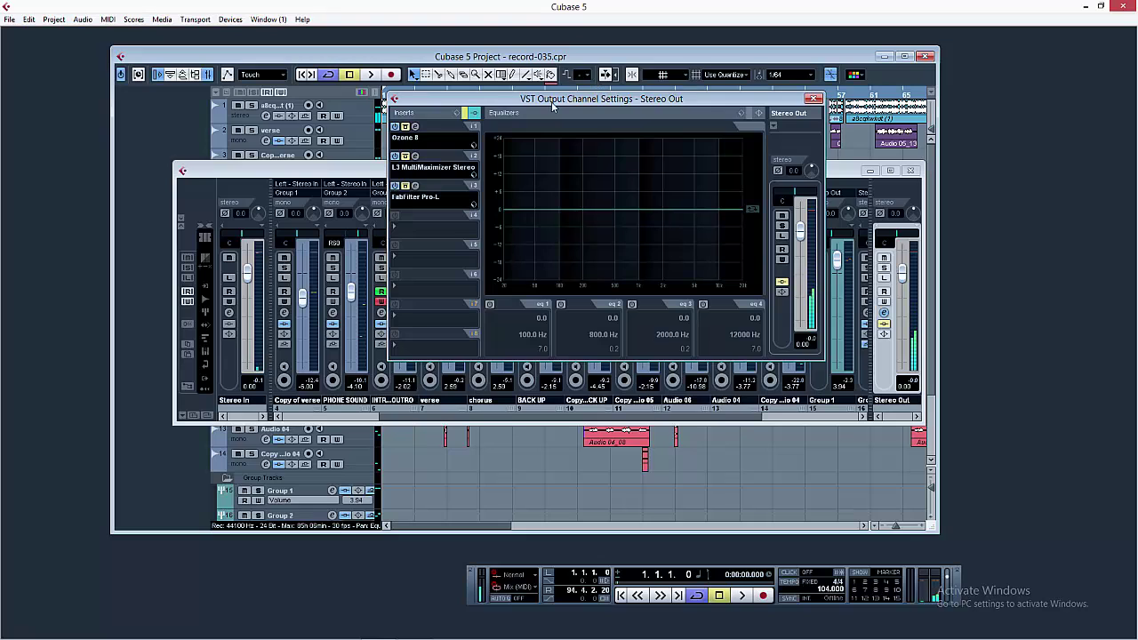
click(464, 114)
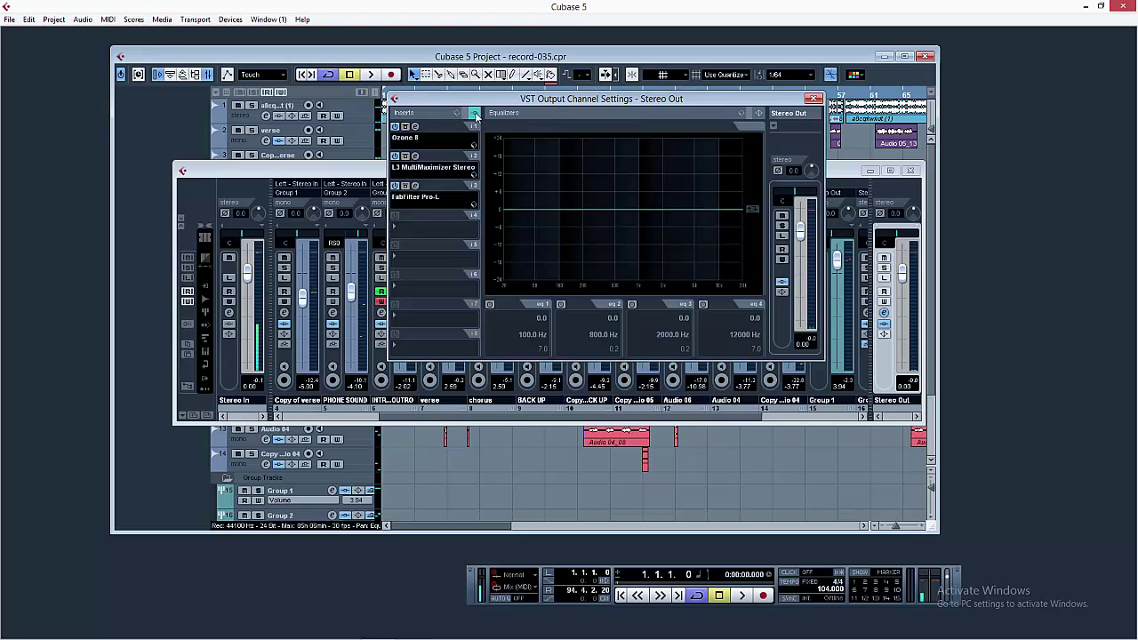
key(space)
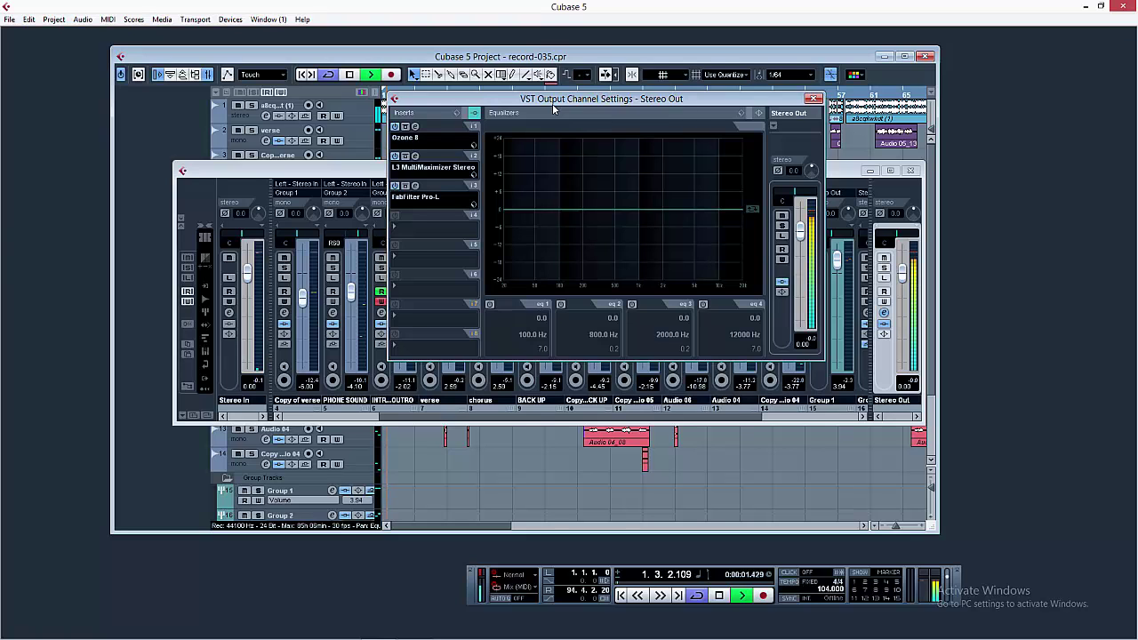
key(space)
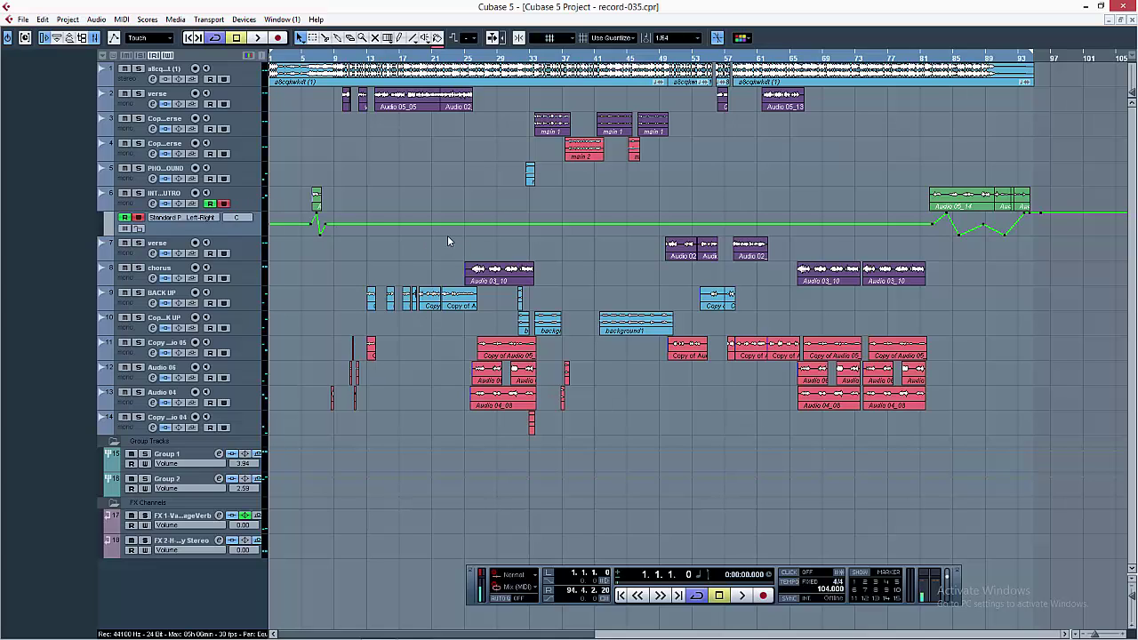
Inspect the Auto-Tune 8.1 settings on the first verse track, including the input type choices, and close the plug-in.
click(242, 101)
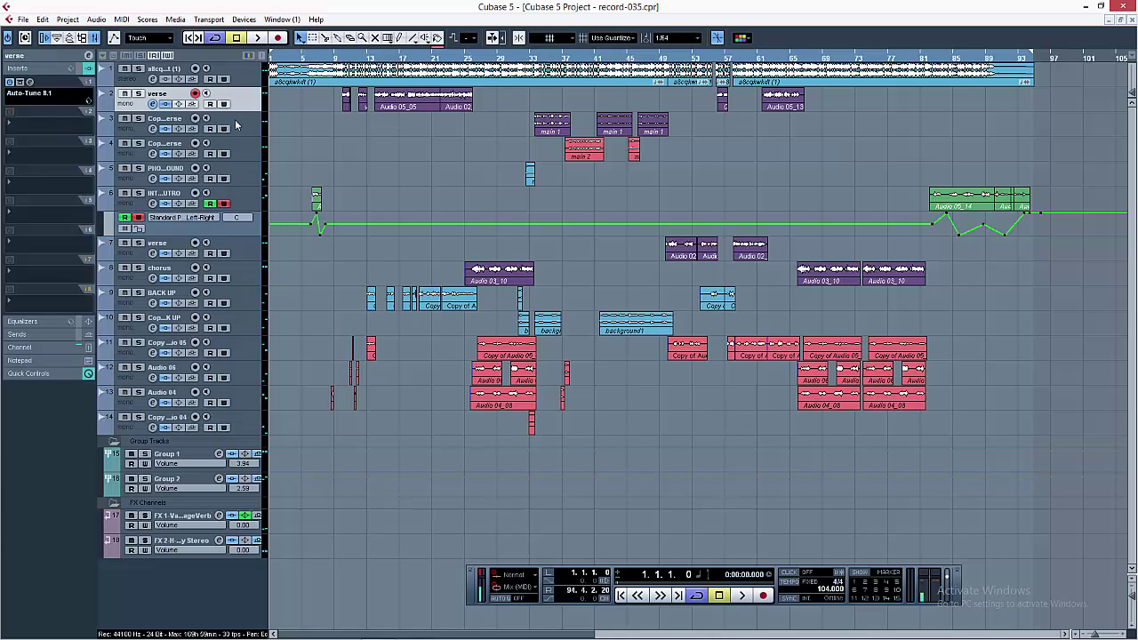
click(56, 94)
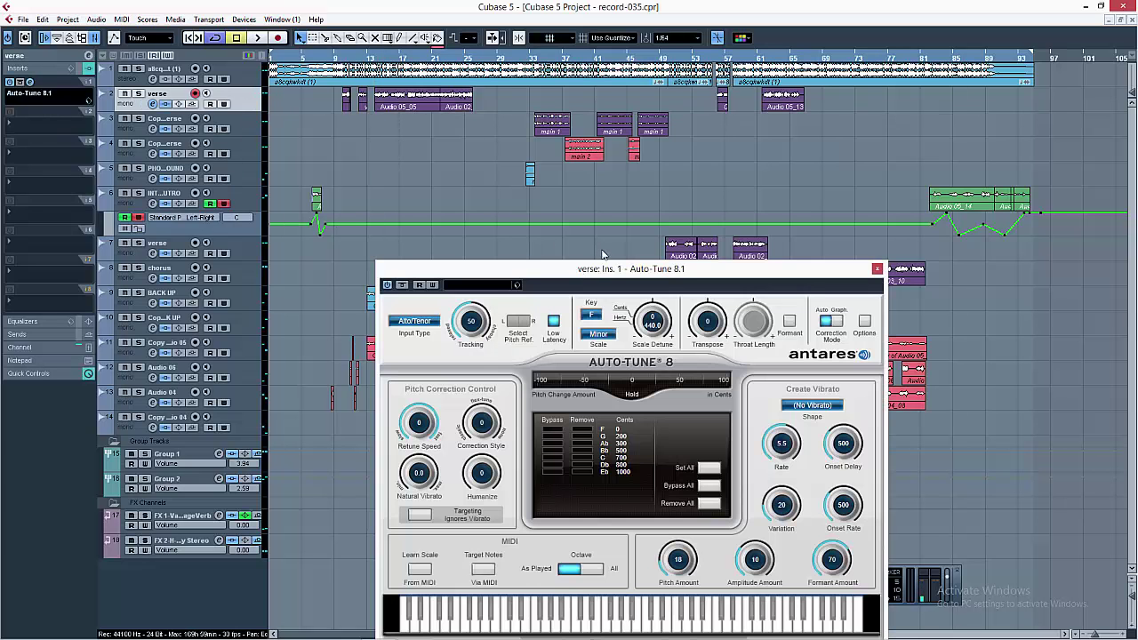
drag(597, 270, 570, 213)
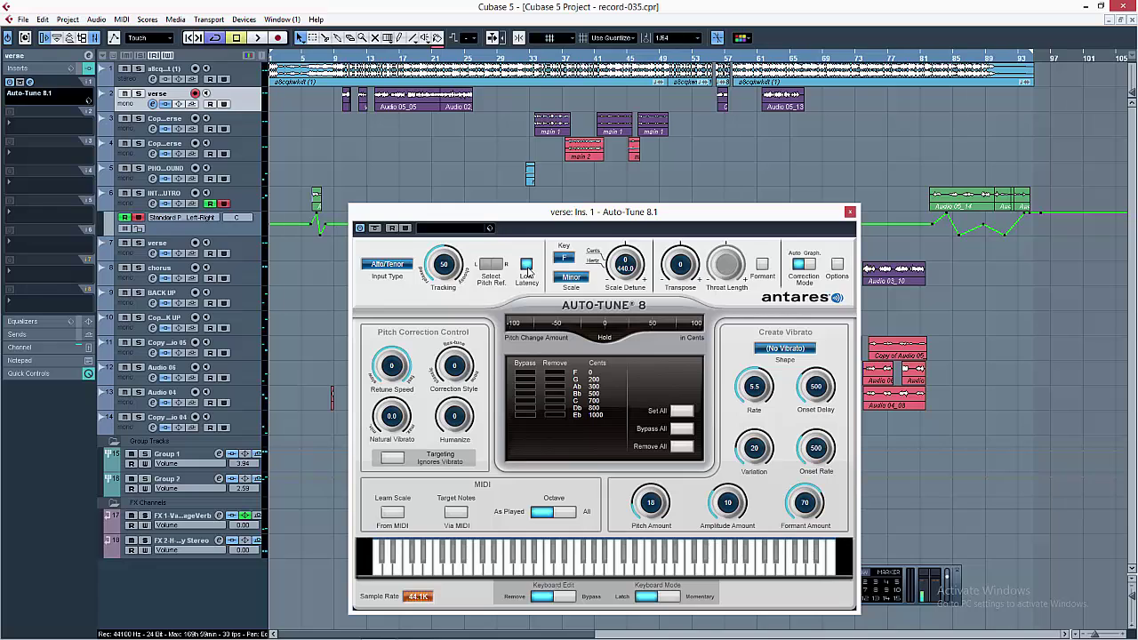
click(392, 268)
click(405, 256)
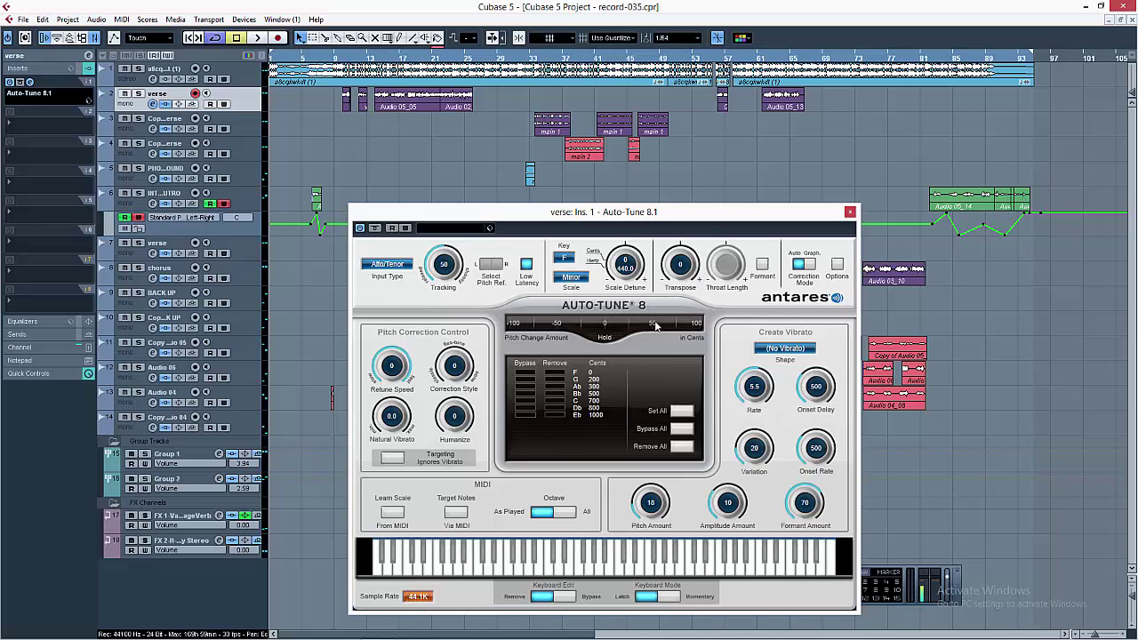
key(Escape)
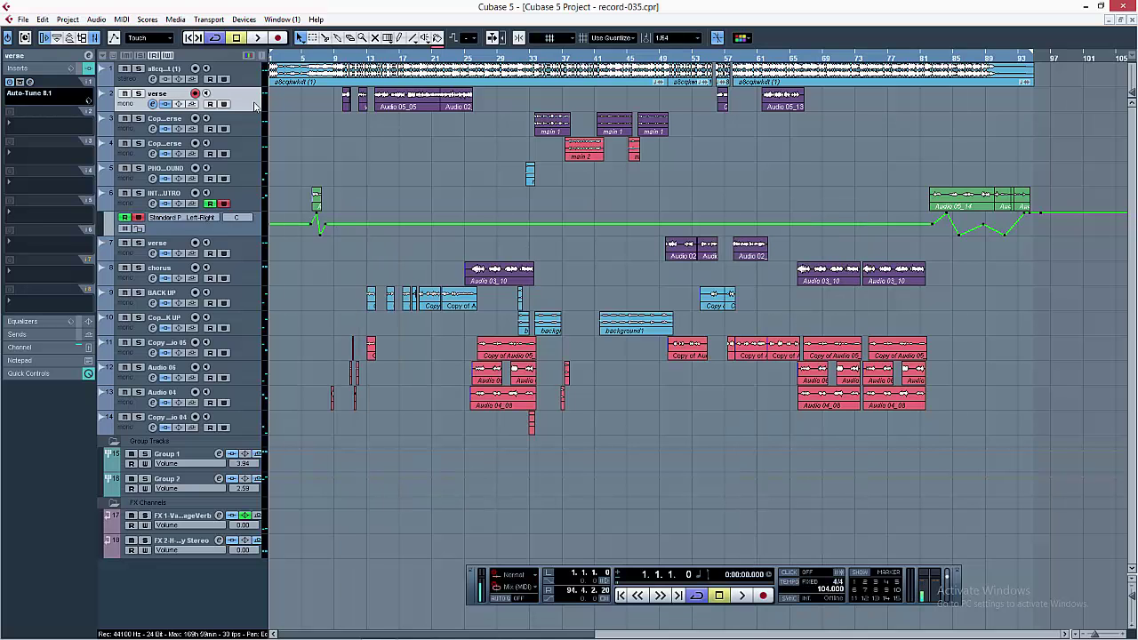
Step through the vocal tracks down to the INTRO AND OUTRO track to check their inserts.
key(Down)
key(Down)
key(Down)
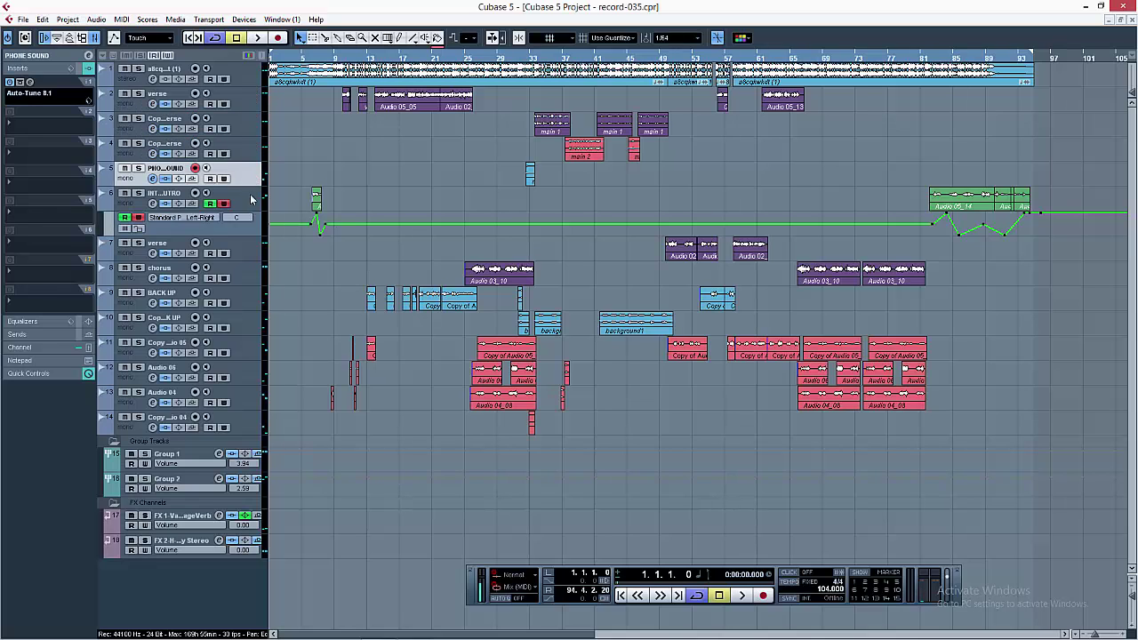
key(Down)
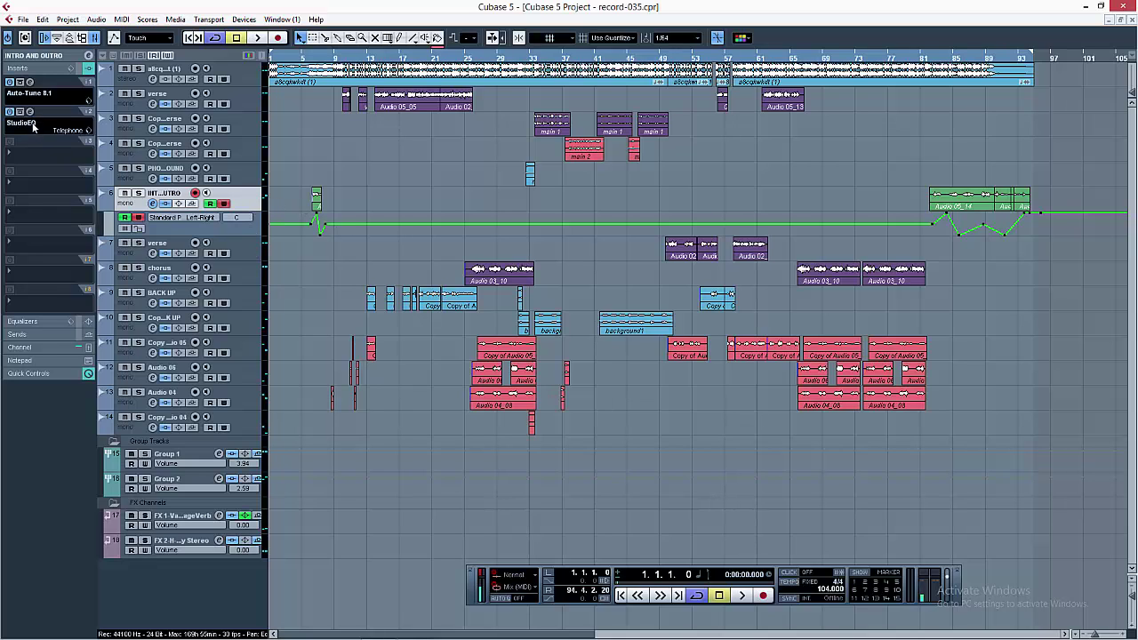
Play the soloed INTRO AND OUTRO track from just before its first clip and examine its left-right pan automation lane.
click(311, 64)
key(space)
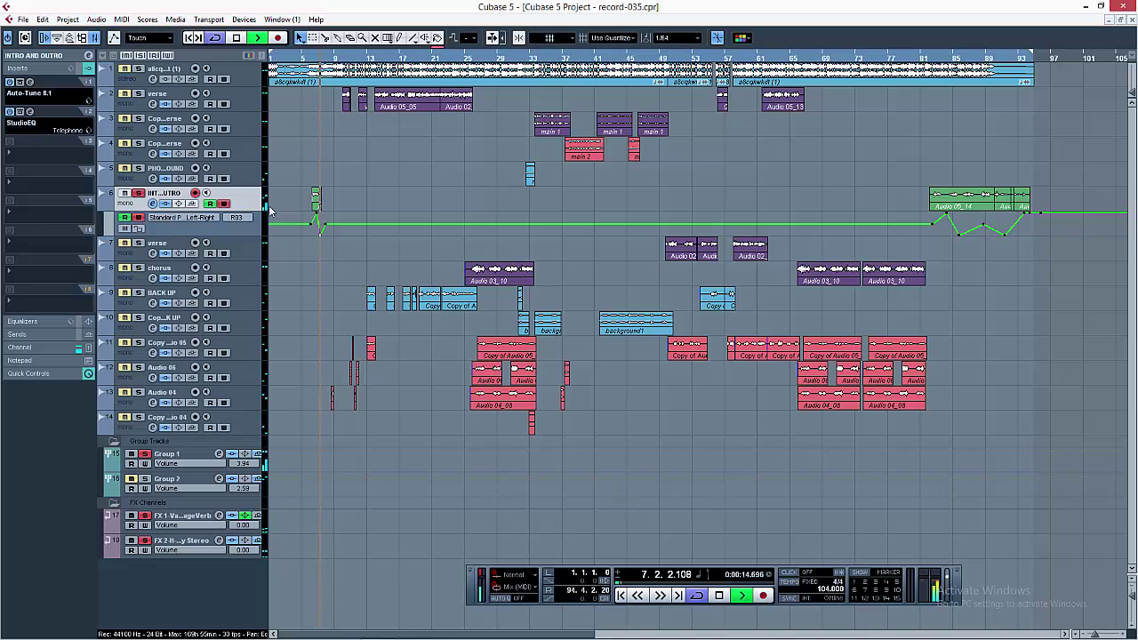
key(space)
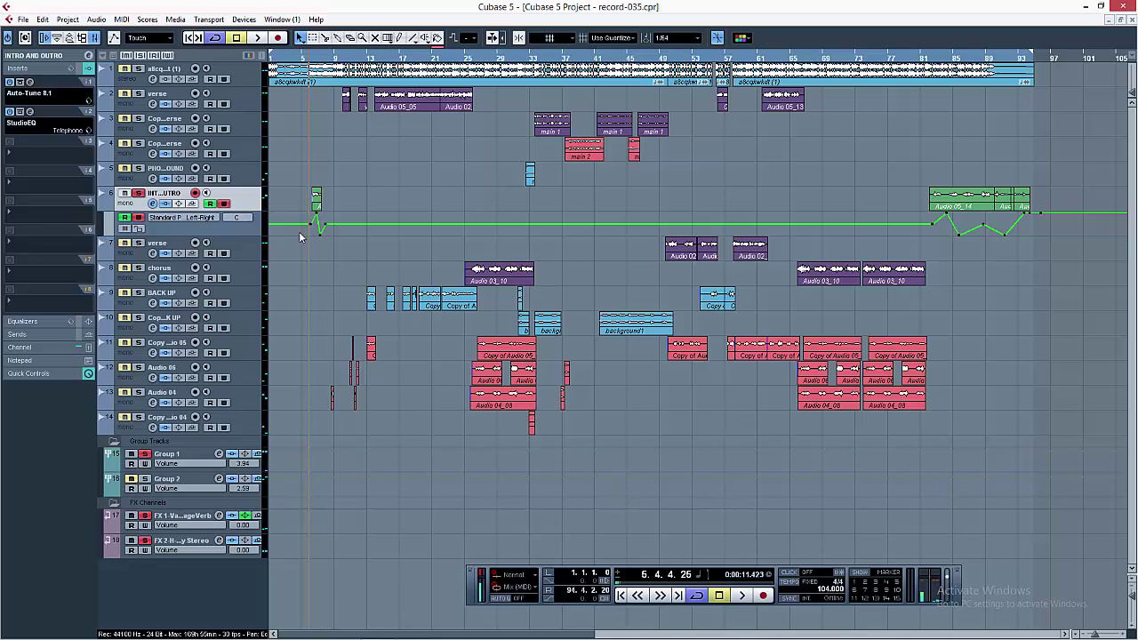
click(254, 228)
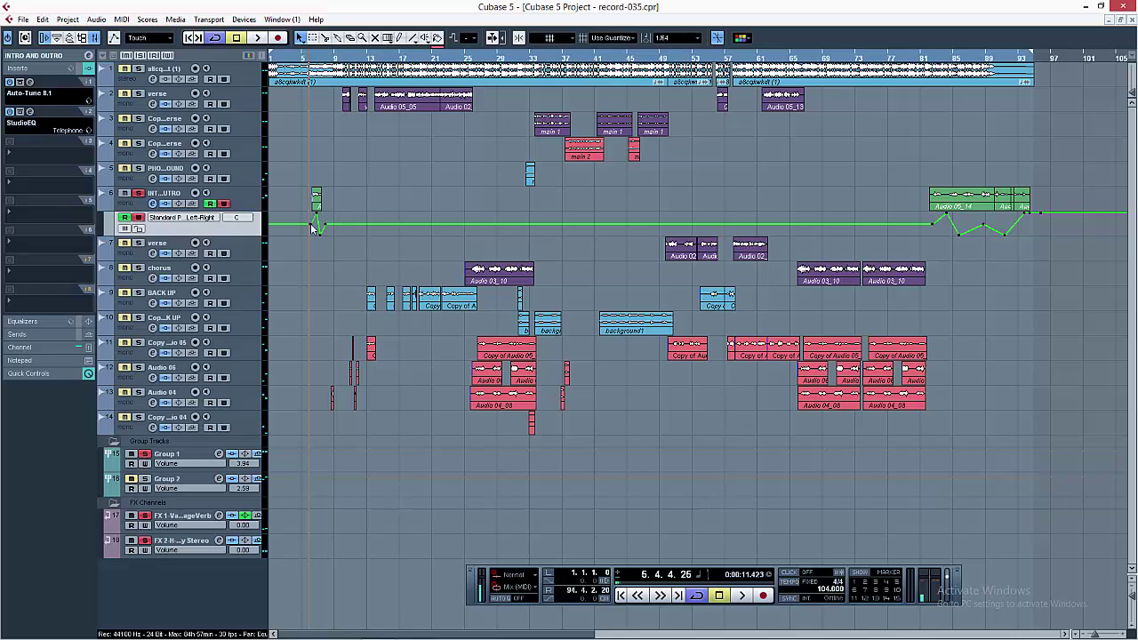
click(133, 238)
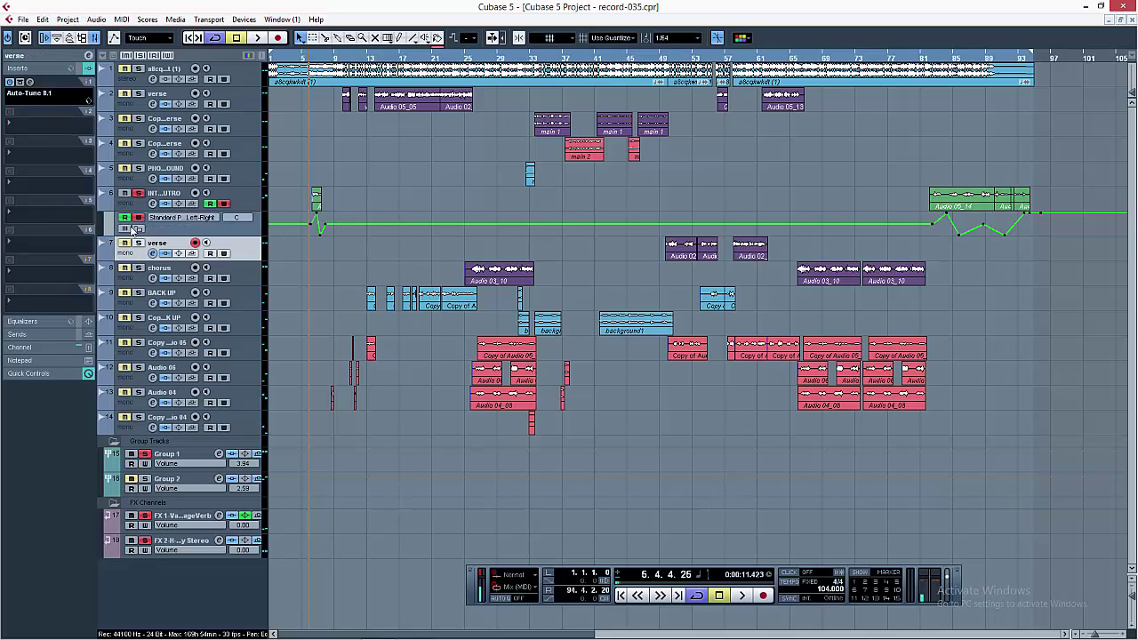
Show the chorus track's automation lane, look through the parameters available for automation, and hide the lane again.
right_click(248, 281)
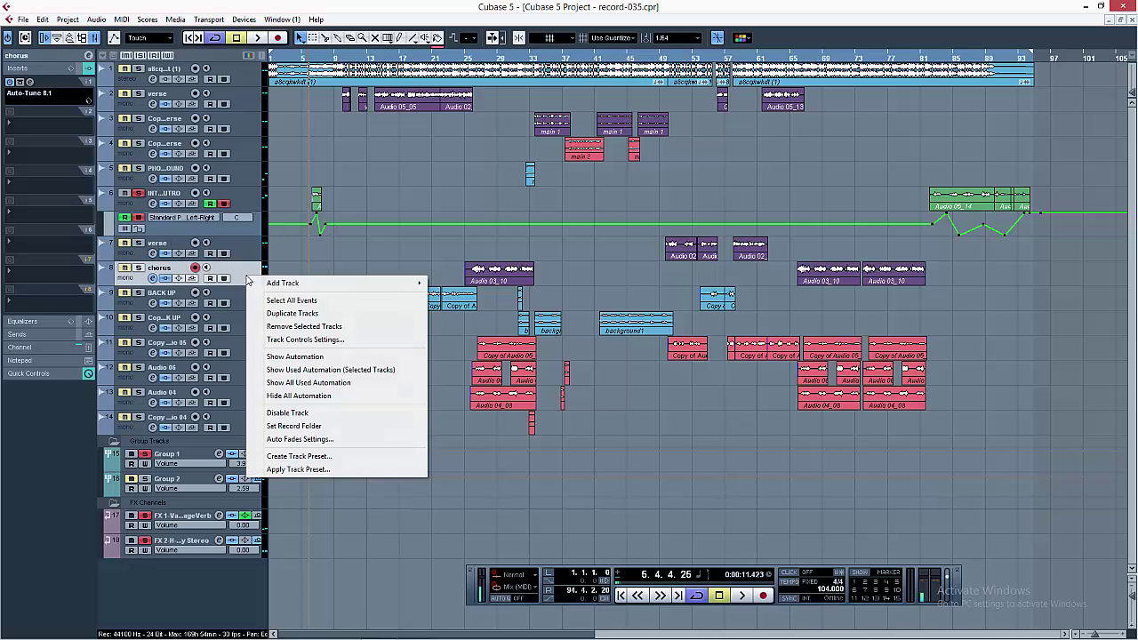
click(301, 359)
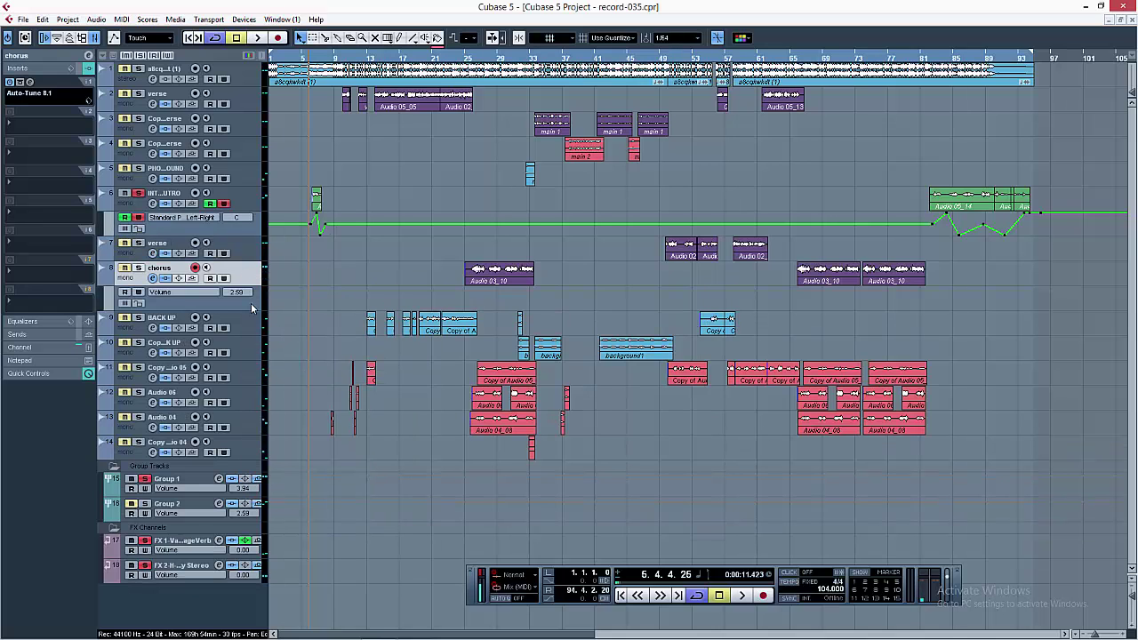
click(204, 294)
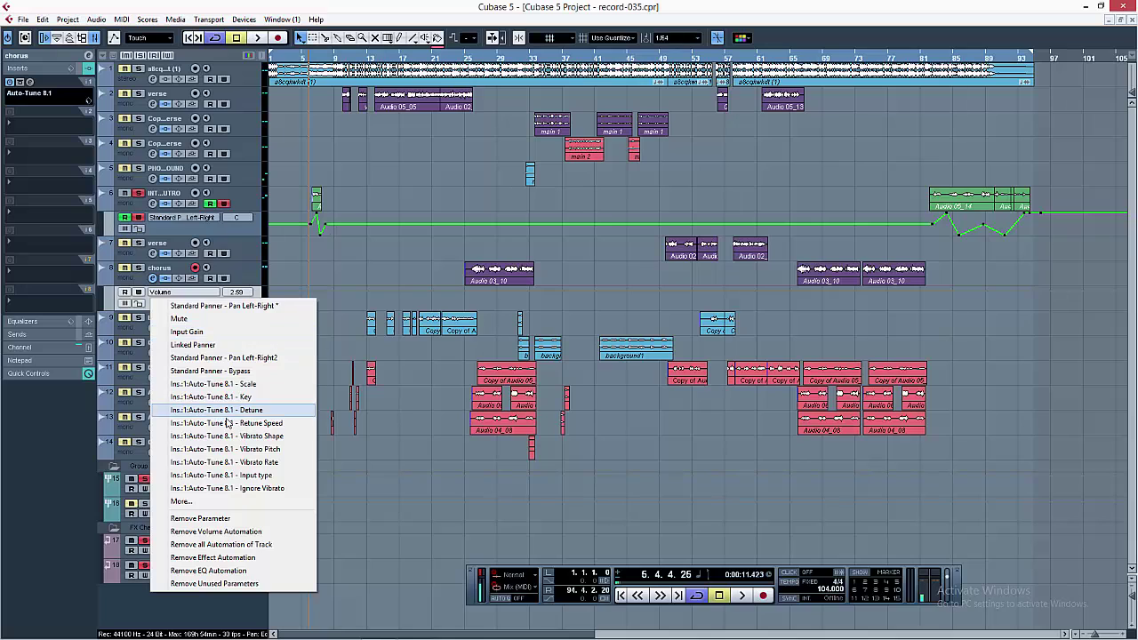
click(269, 295)
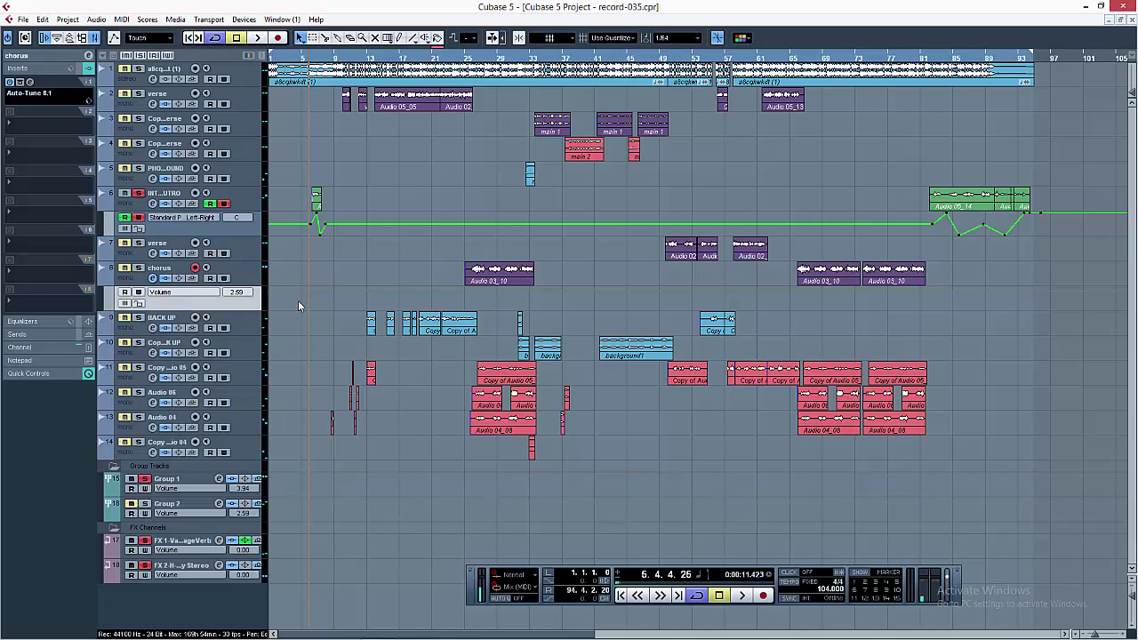
right_click(258, 308)
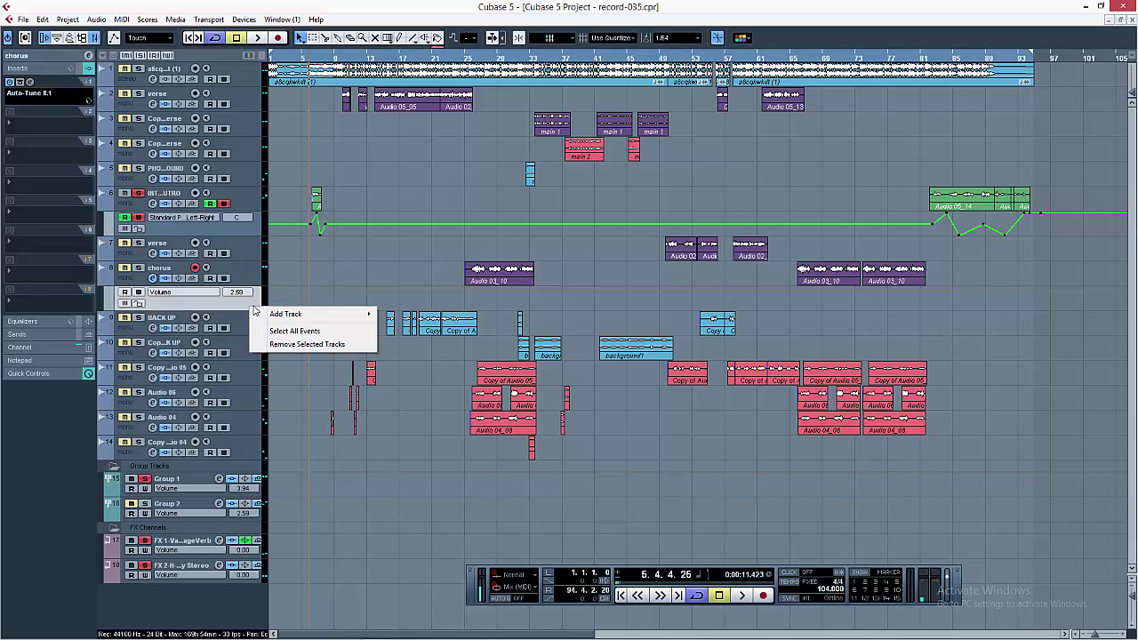
click(284, 313)
click(249, 249)
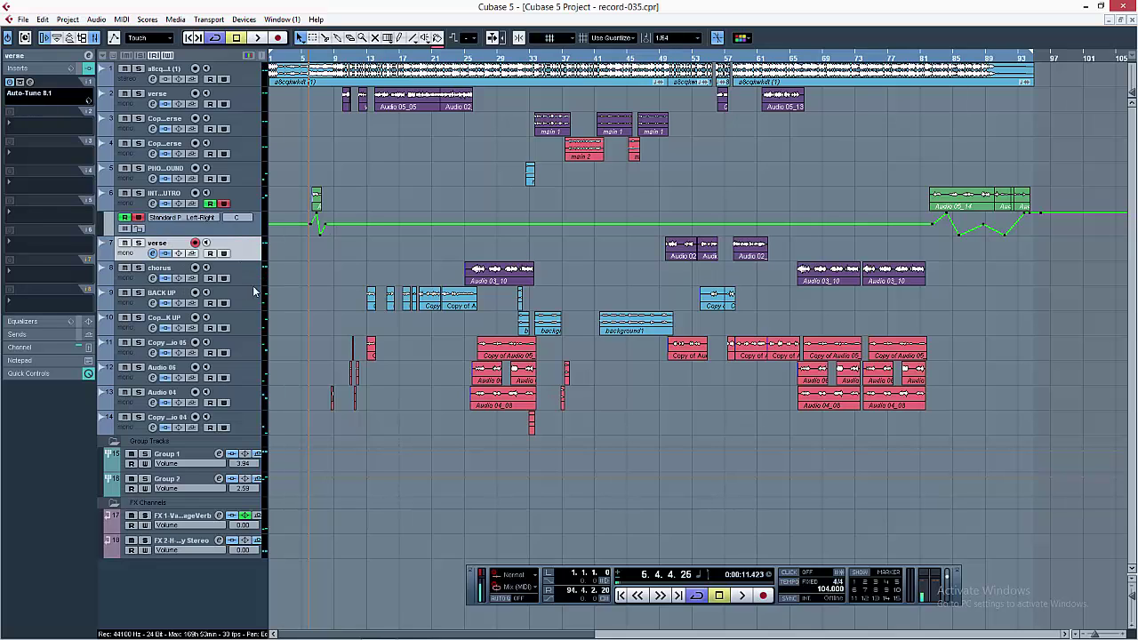
Step through the remaining audio tracks from the second verse to Copy of Audio 04 to check their inserts.
key(Down)
key(Down)
key(Down)
key(Down)
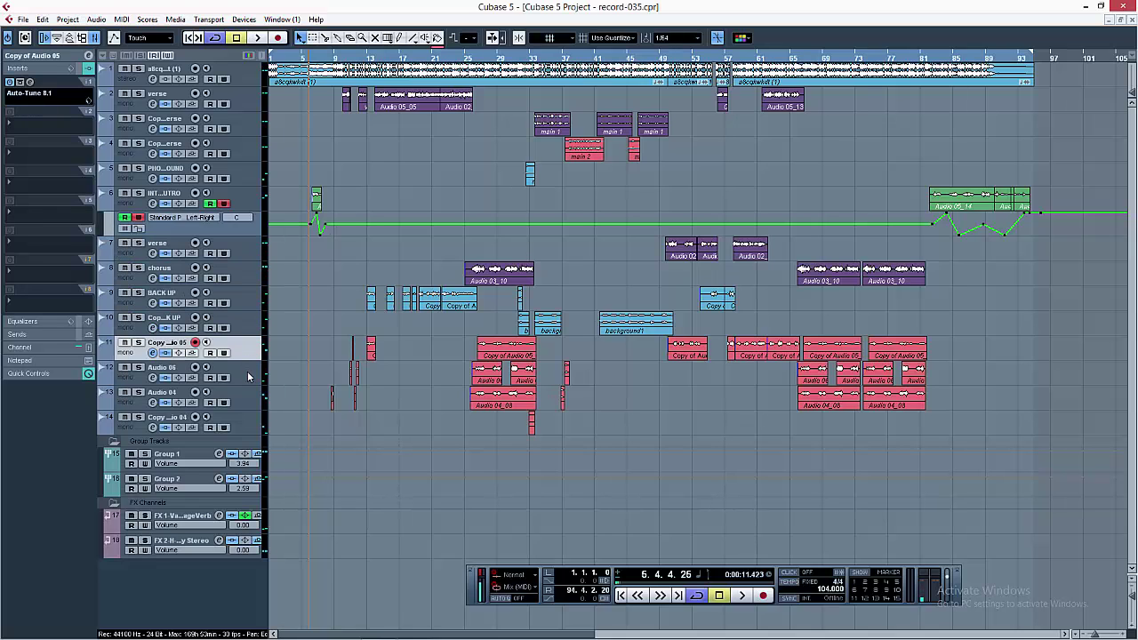
key(Down)
key(Down)
key(Down)
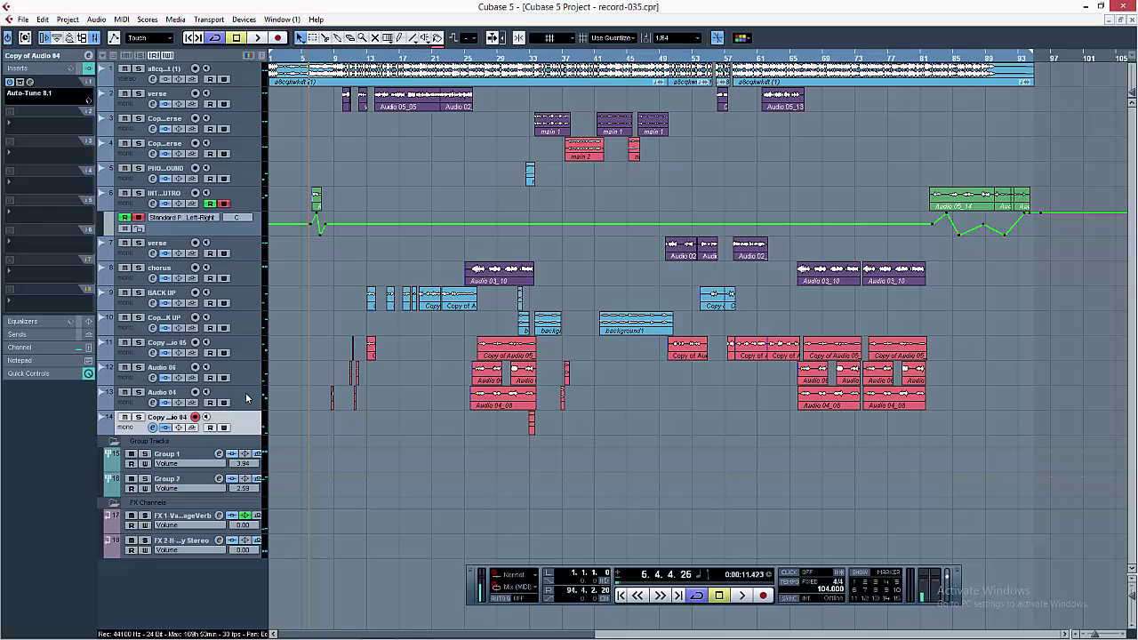
Compare the insert chains of the Group 1 and Group 2 channels, returning to Group 1.
click(183, 460)
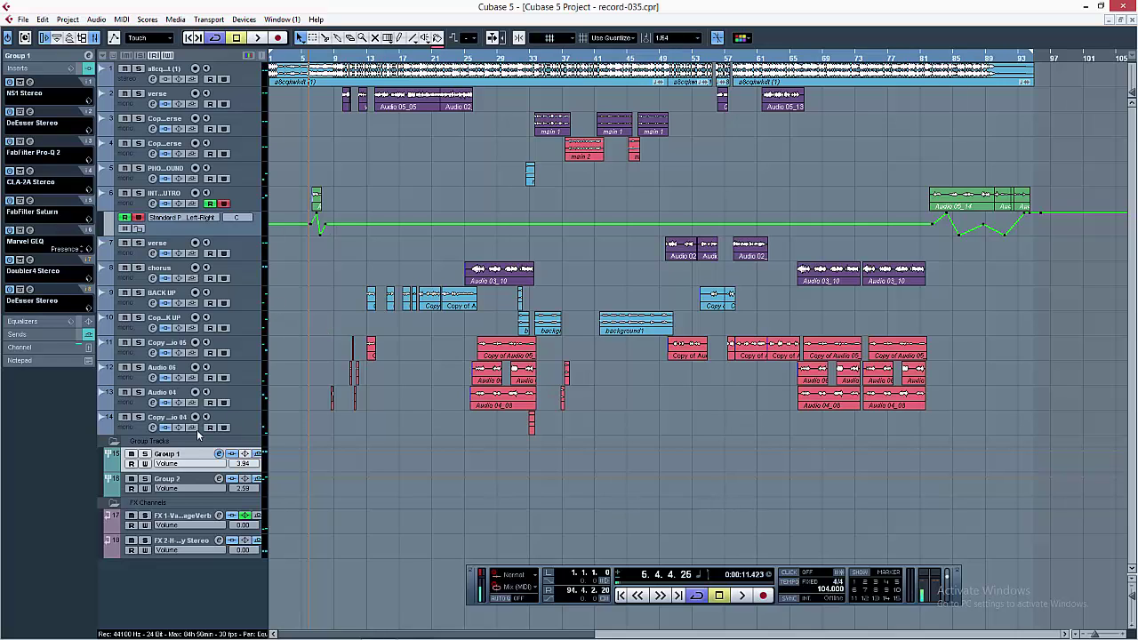
click(190, 485)
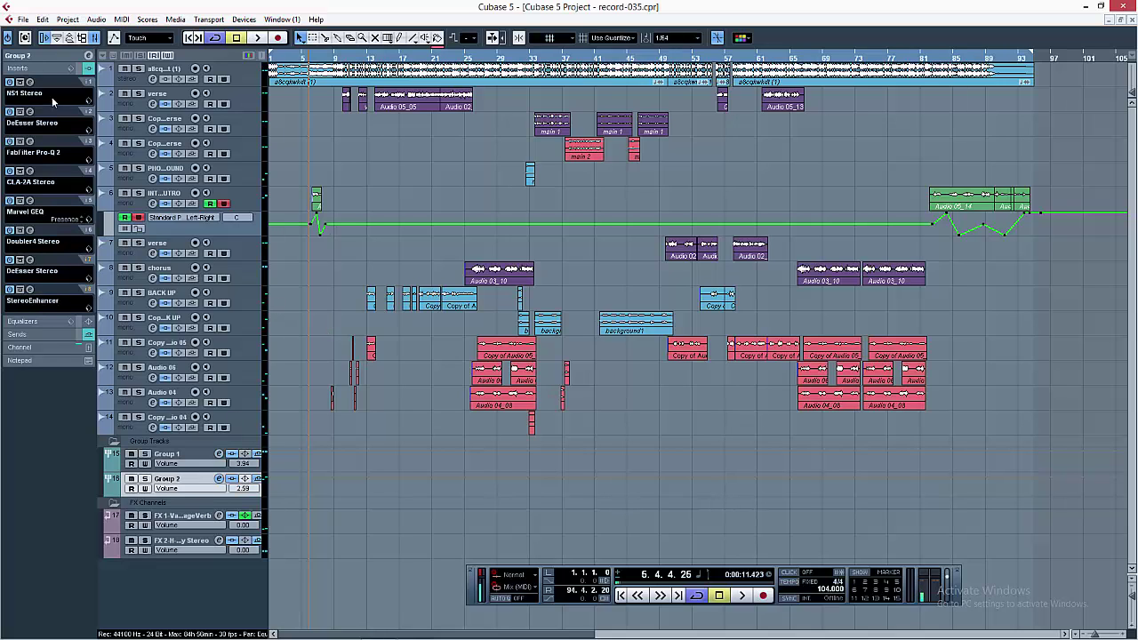
click(201, 457)
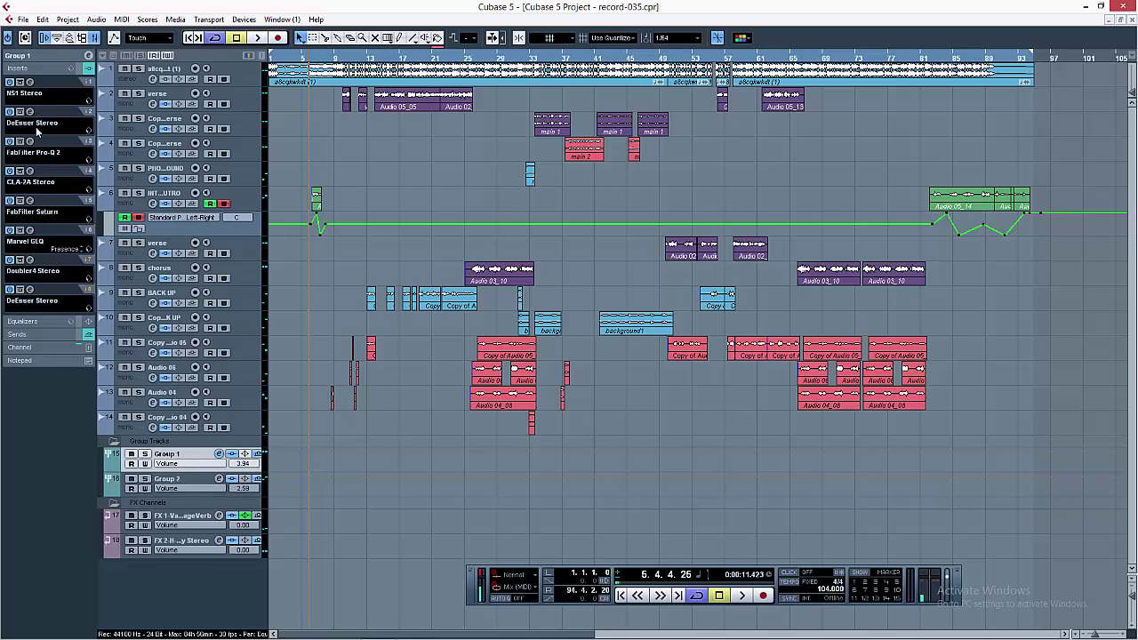
Examine the settings of Group 1's NS1 noise suppressor and the DeEsser in insert slot 2, closing each plug-in window.
click(30, 82)
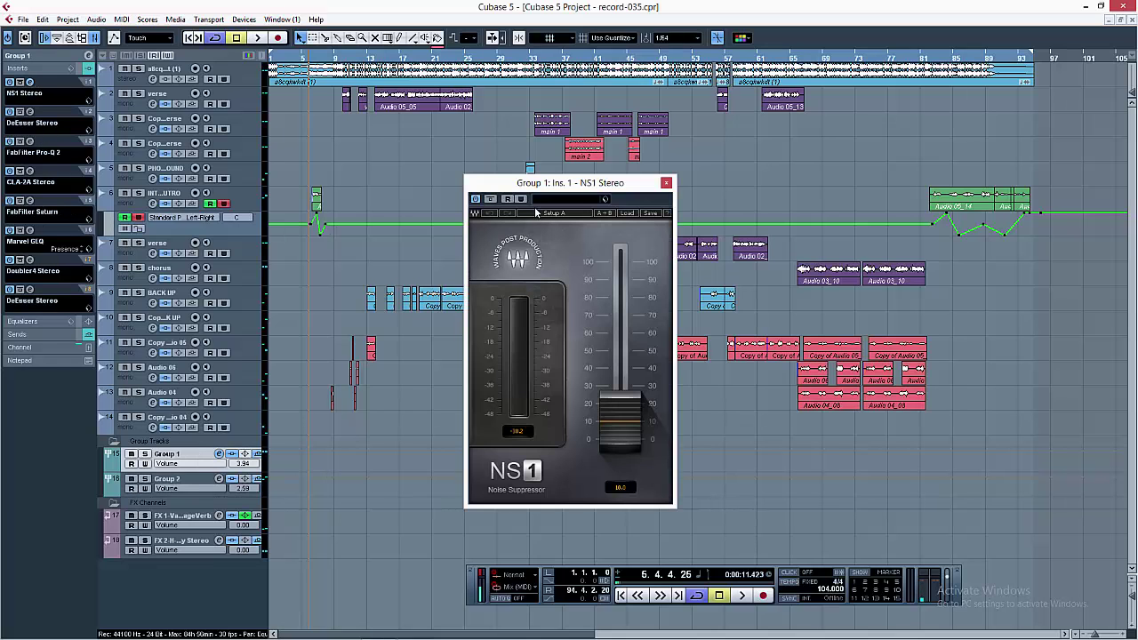
drag(546, 189, 656, 188)
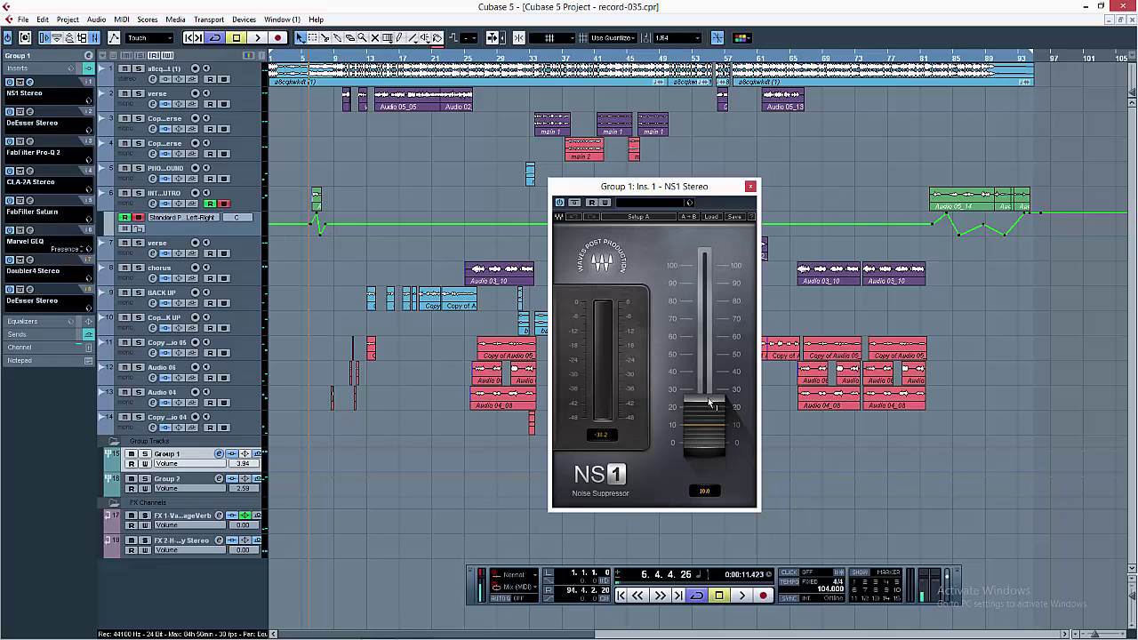
click(750, 185)
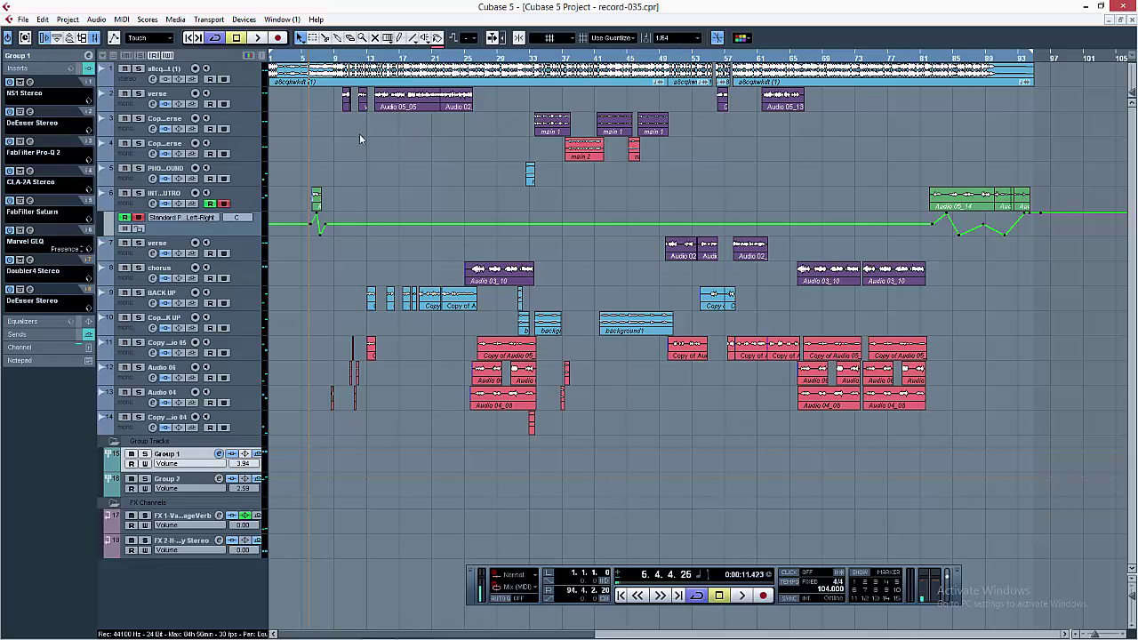
click(36, 117)
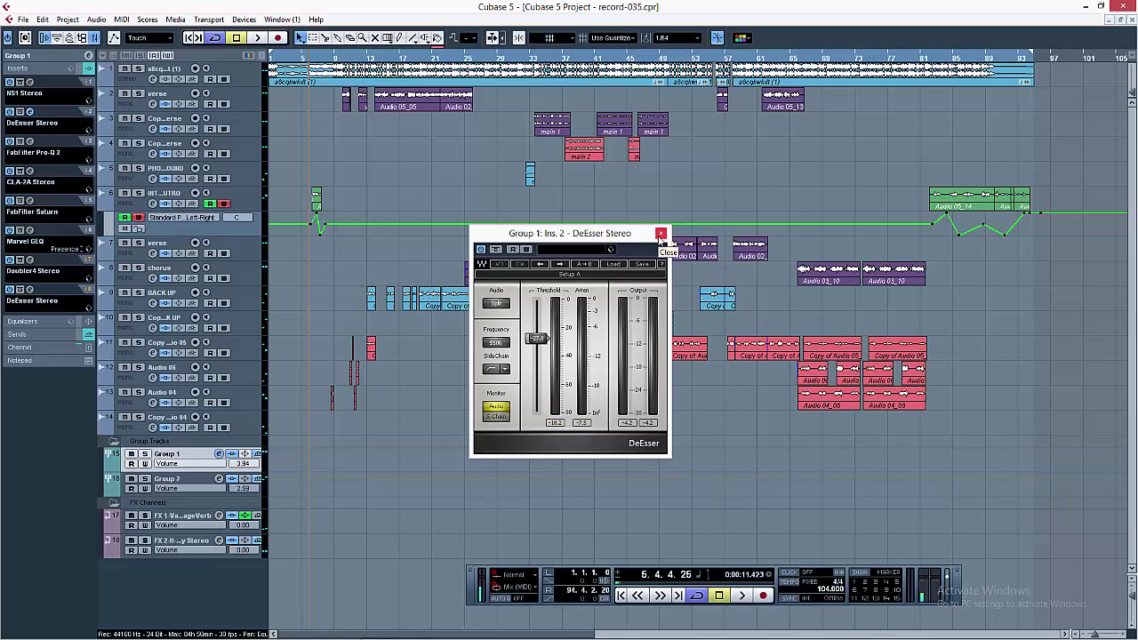
click(660, 234)
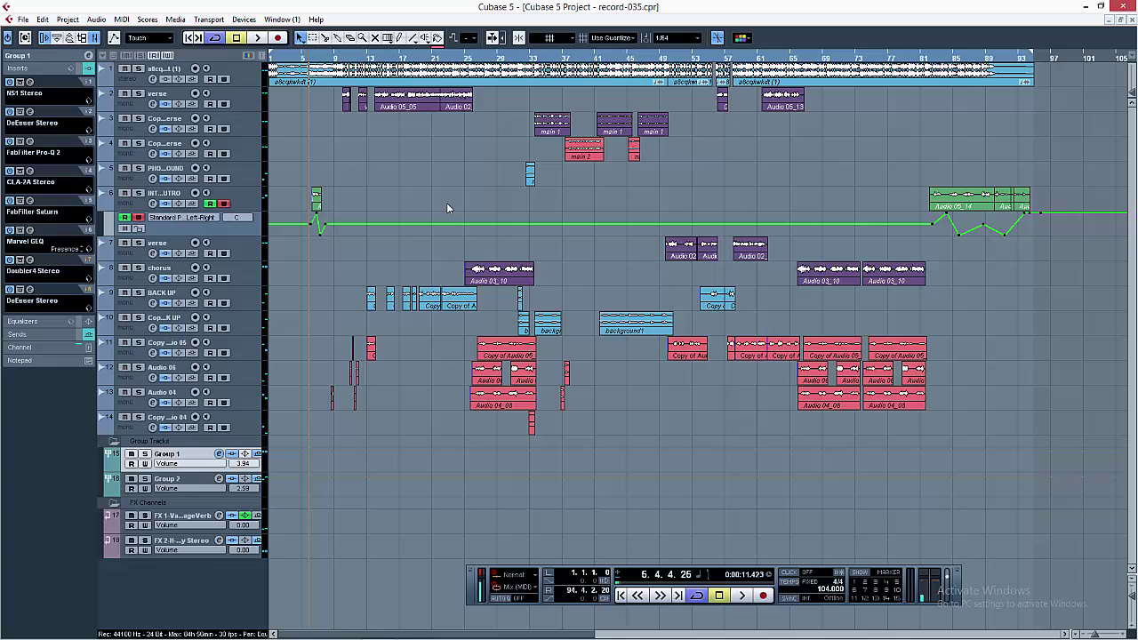
Examine Group 1's FabFilter Pro-Q 2 equalizer curve and its CLA-2A compressor settings, closing each plug-in window.
click(31, 142)
drag(751, 382, 762, 420)
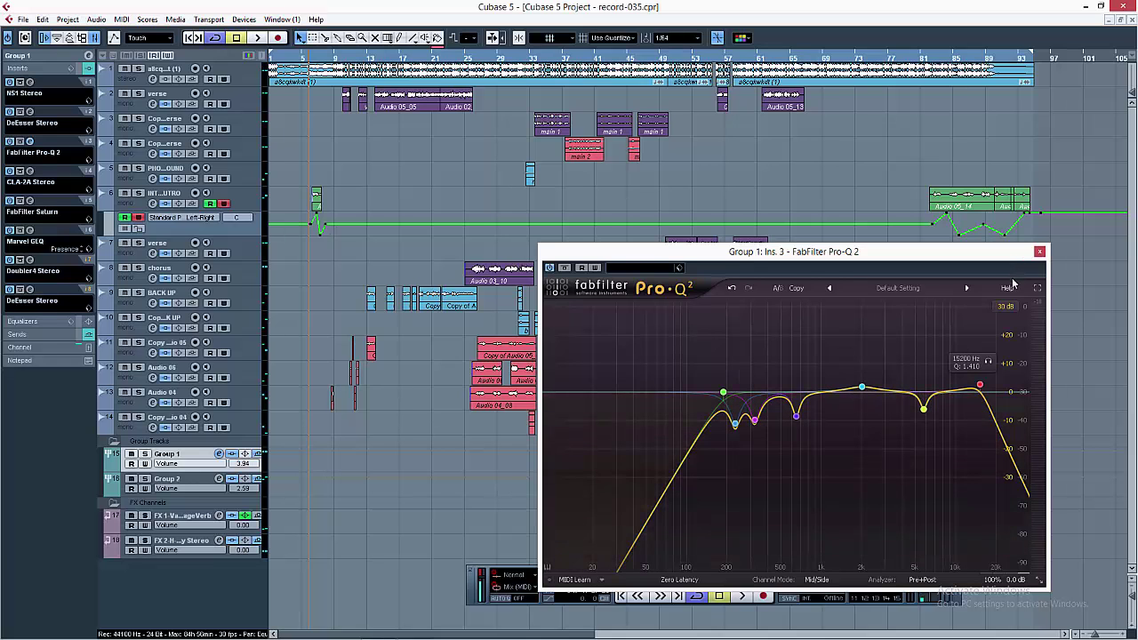
click(1039, 251)
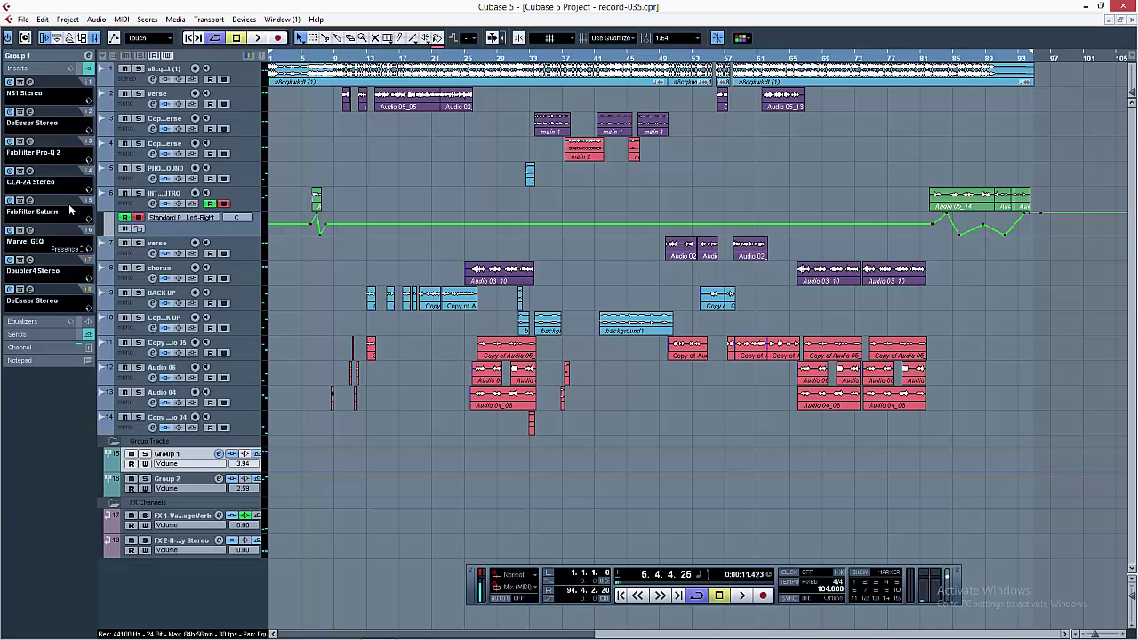
click(29, 174)
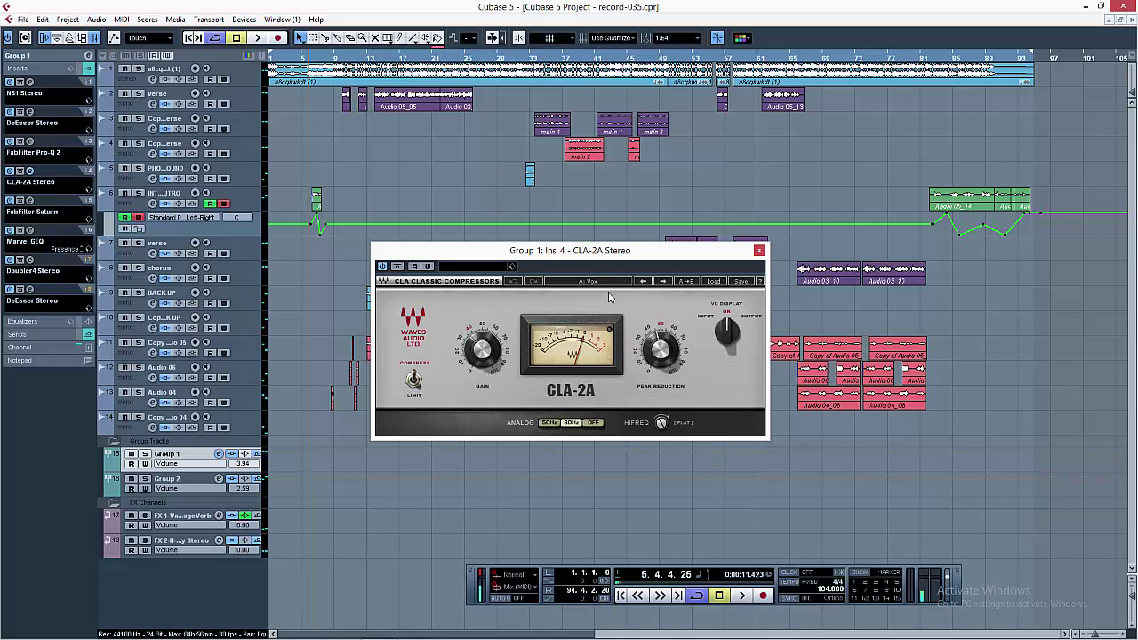
mouse_move(659, 326)
click(759, 252)
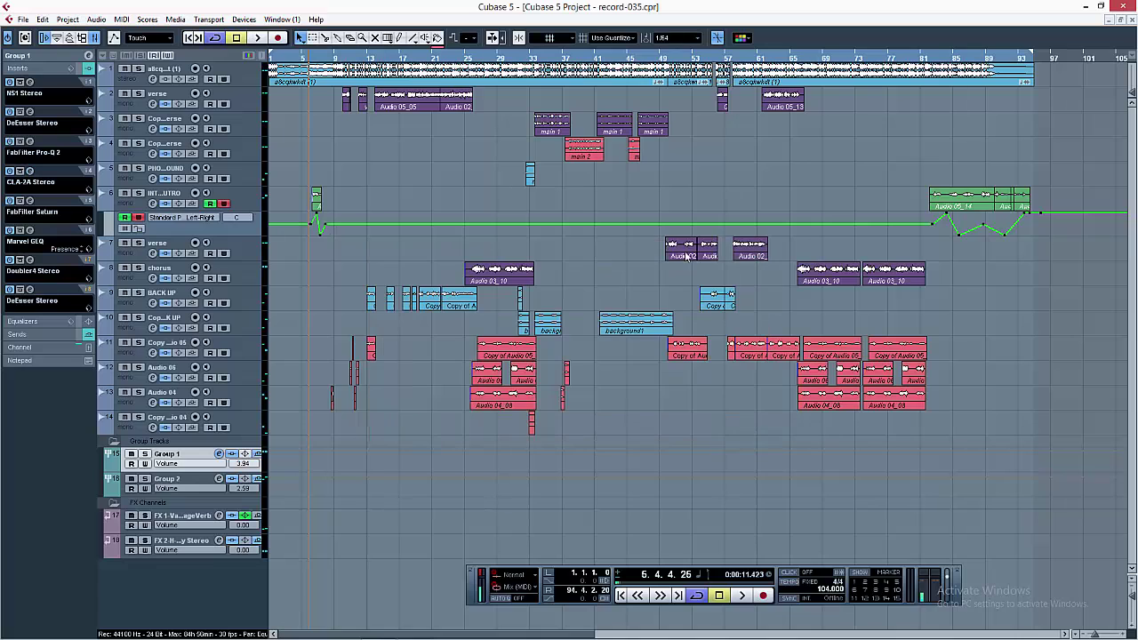
Examine the saturation type and drive settings of the FabFilter Saturn insert on Group 1, and close its window.
click(37, 211)
drag(873, 178, 667, 246)
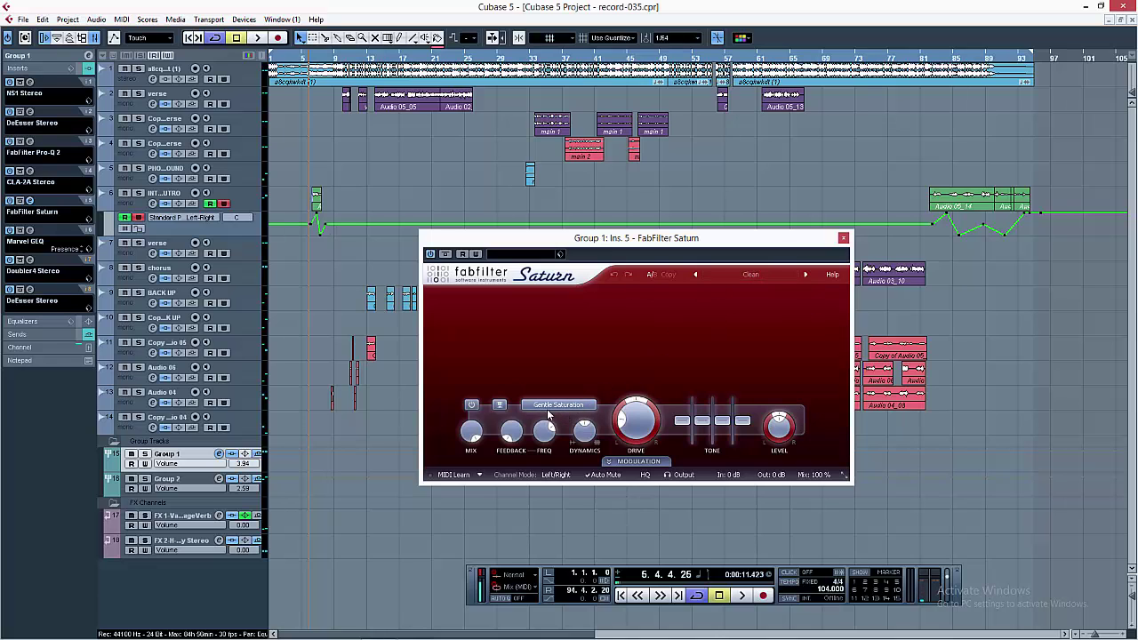
mouse_move(631, 437)
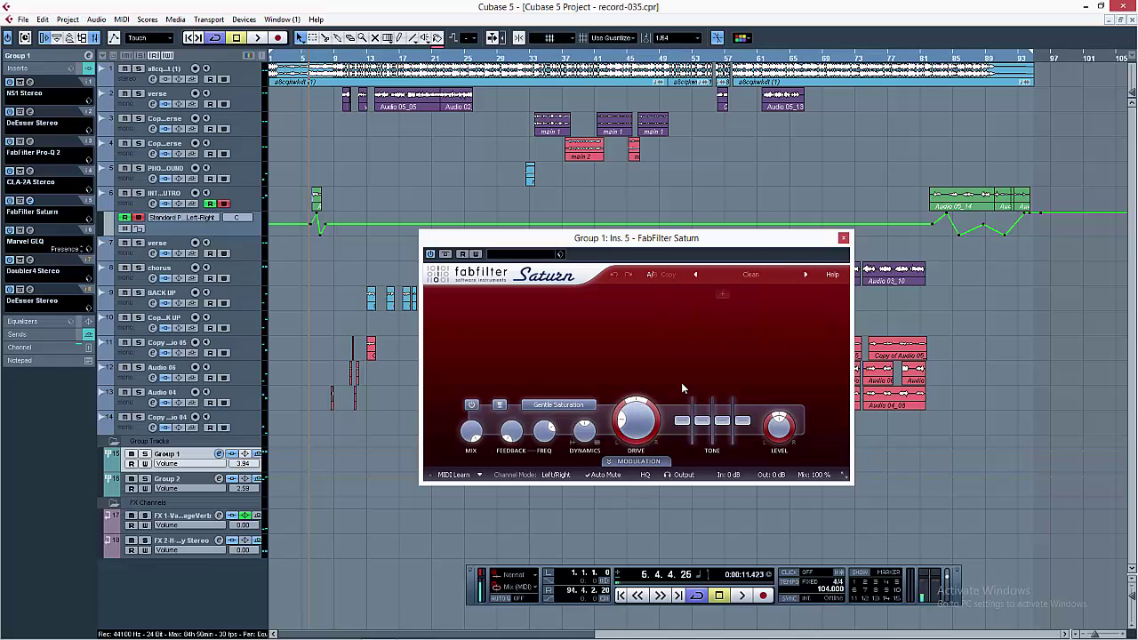
click(842, 239)
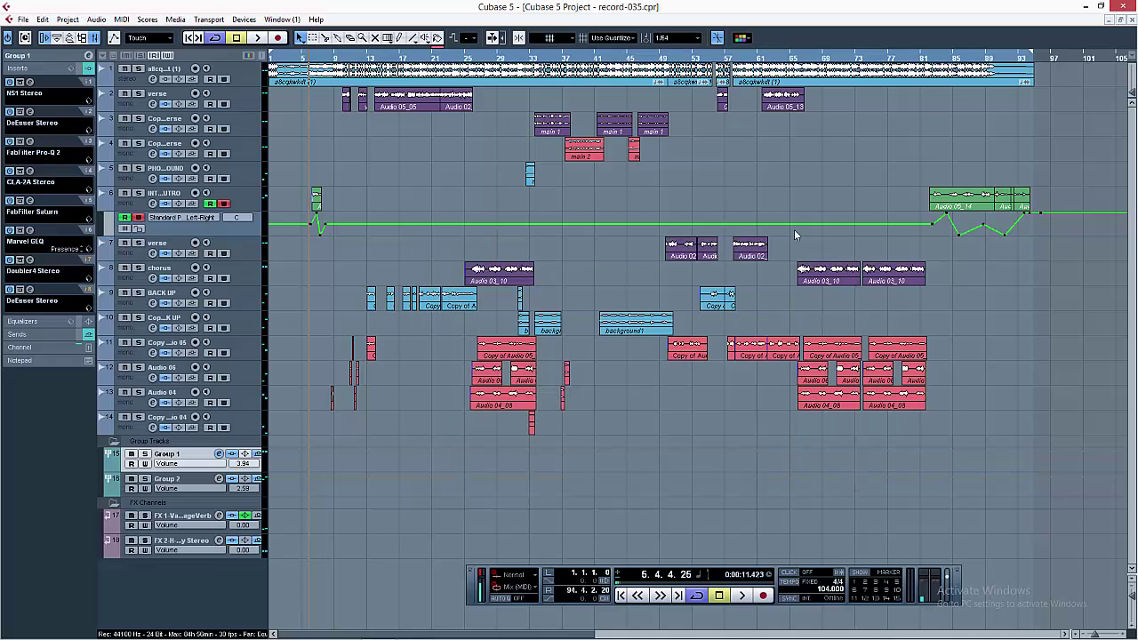
Examine Group 1's Marvel GEQ bands alongside the Pro-Q 2 curve, and close both equalizer windows.
click(30, 231)
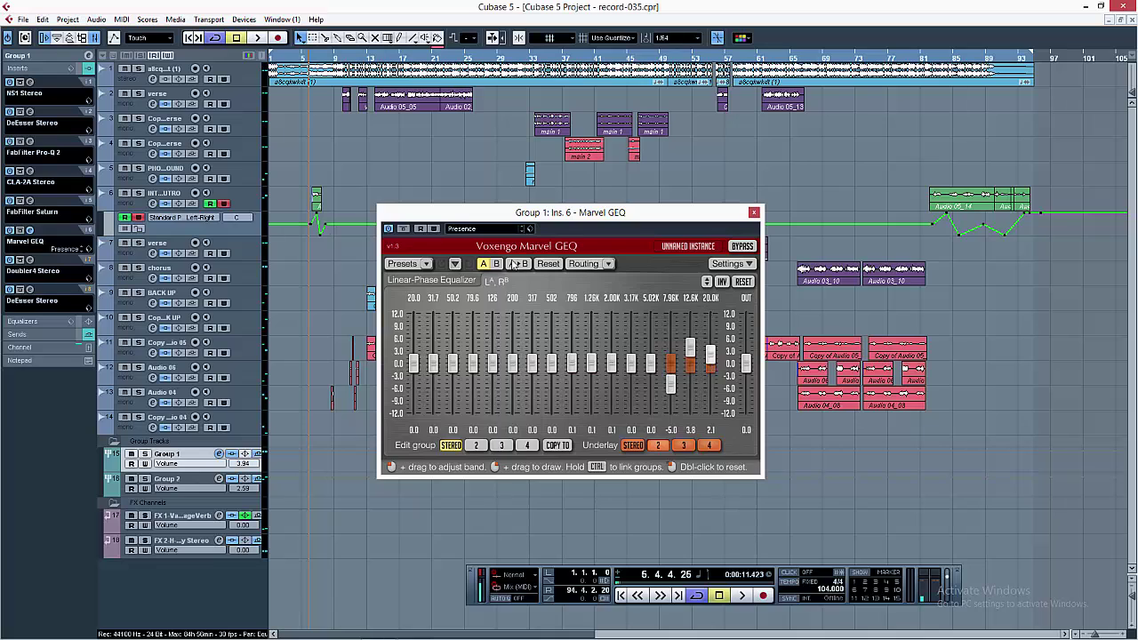
click(31, 146)
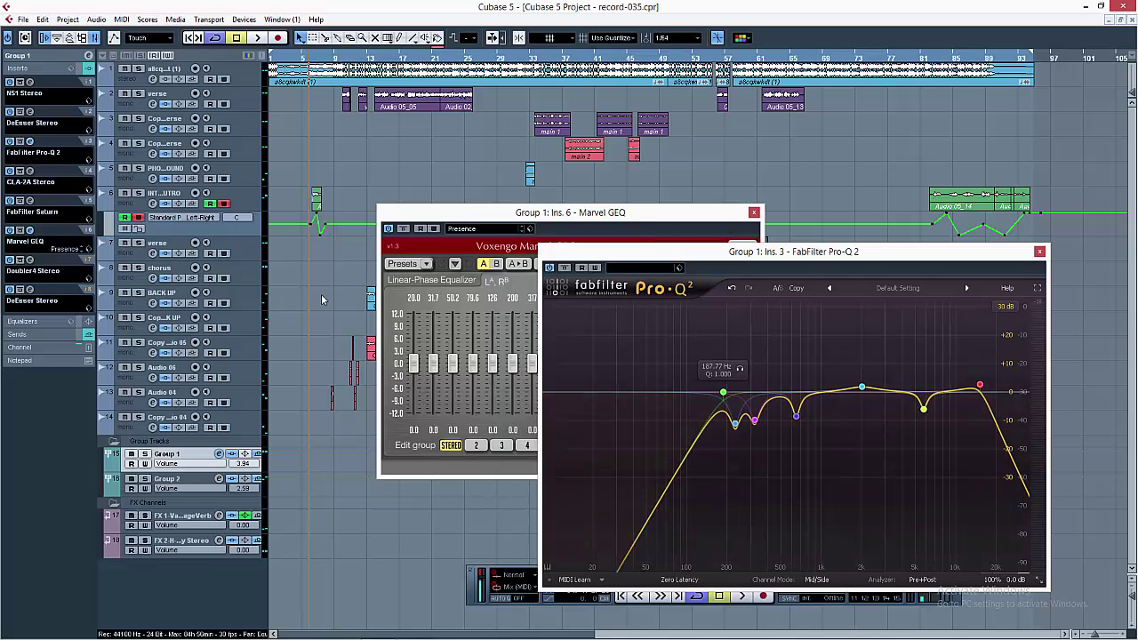
click(754, 214)
click(1039, 252)
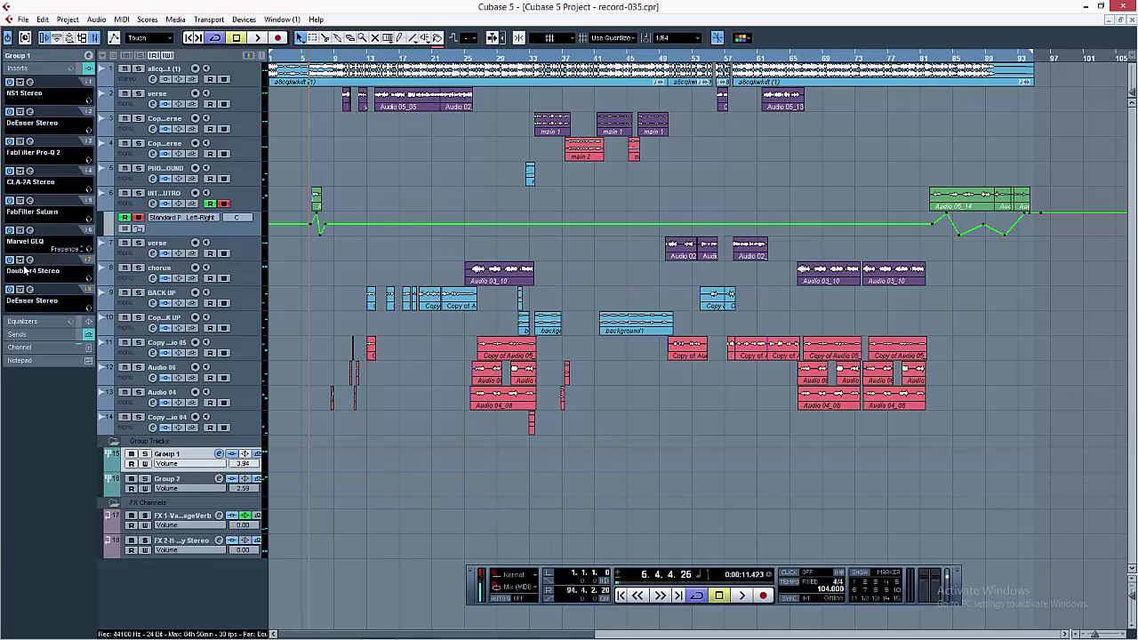
Examine Group 1's Doubler4 settings and compare the DeEsser in slot 8 with the one in slot 2.
click(30, 260)
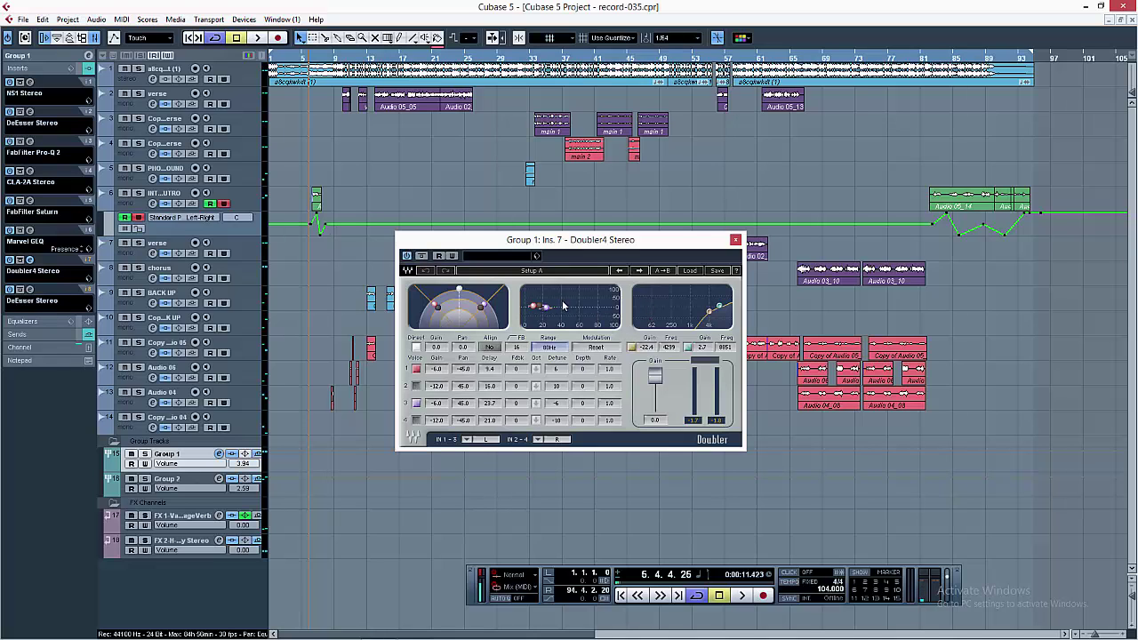
click(735, 239)
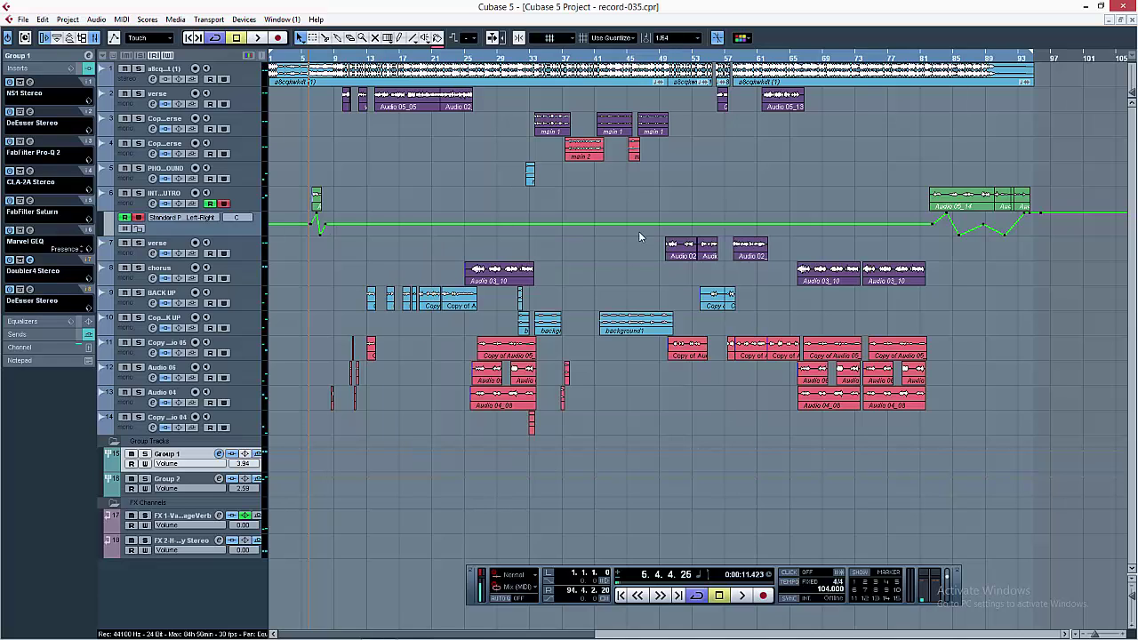
click(30, 290)
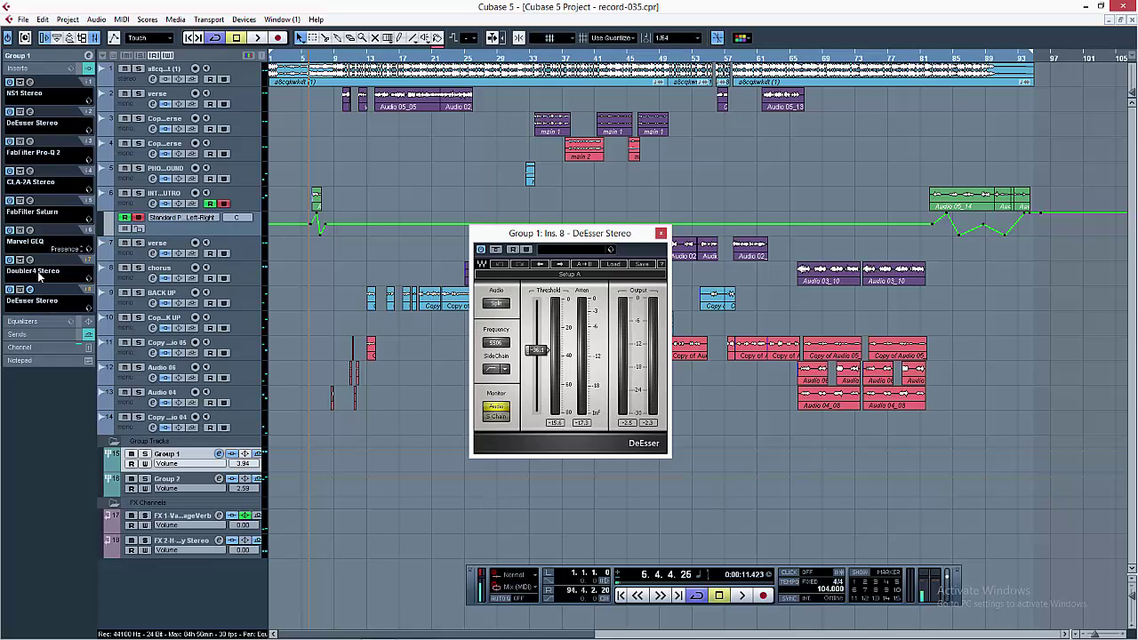
click(661, 234)
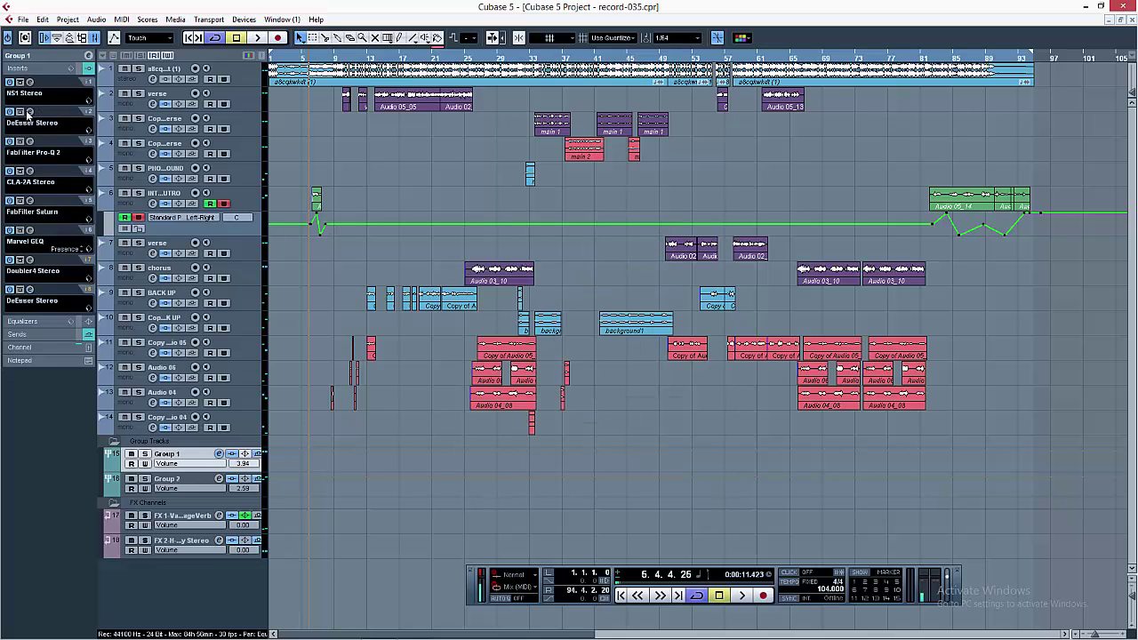
click(29, 113)
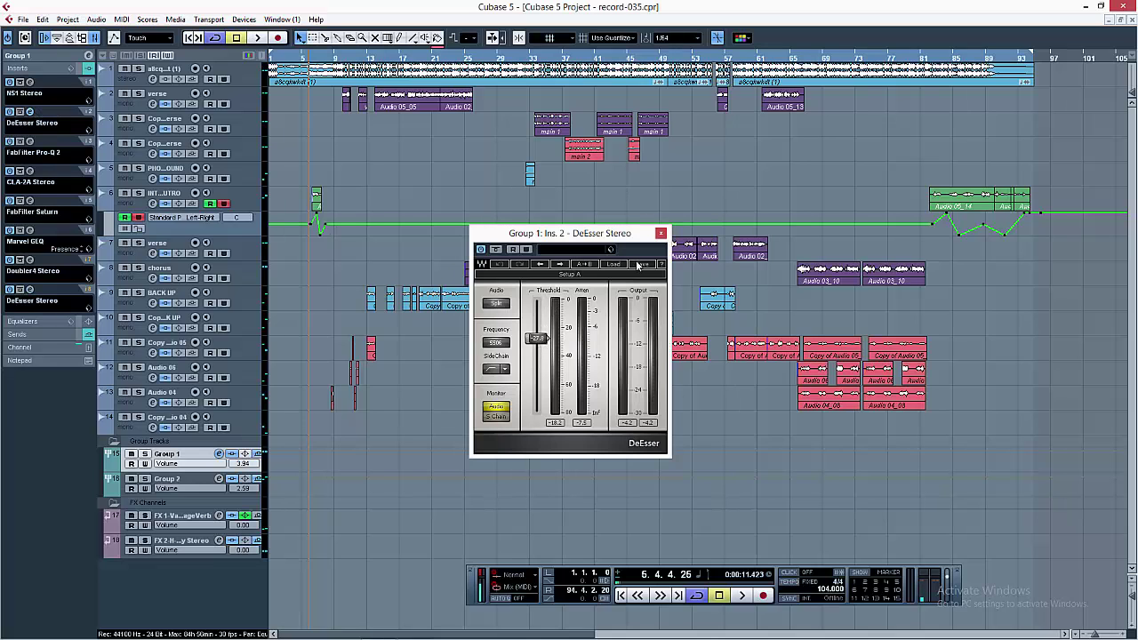
click(660, 234)
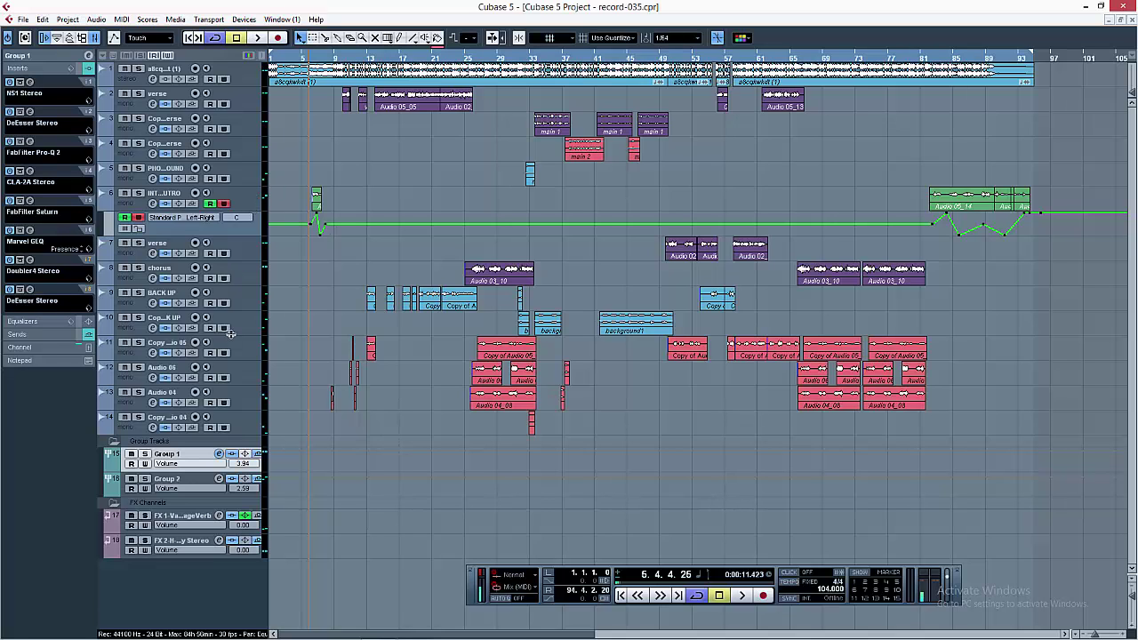
Examine the StereoEnhancer in Group 2's insert slot 8, and close its window.
click(199, 484)
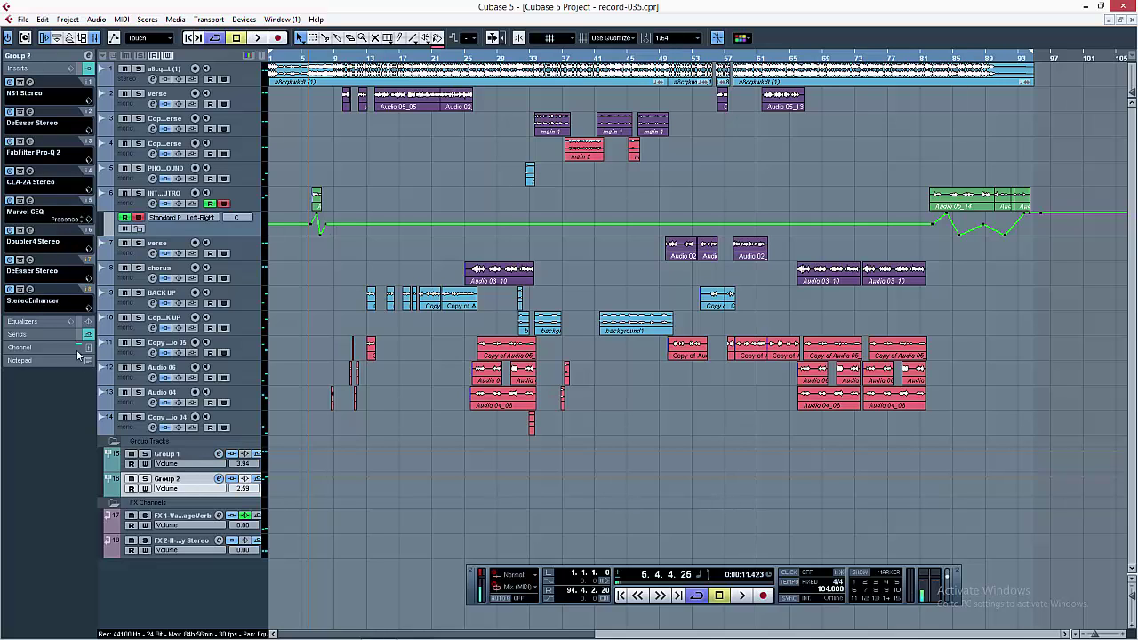
click(29, 291)
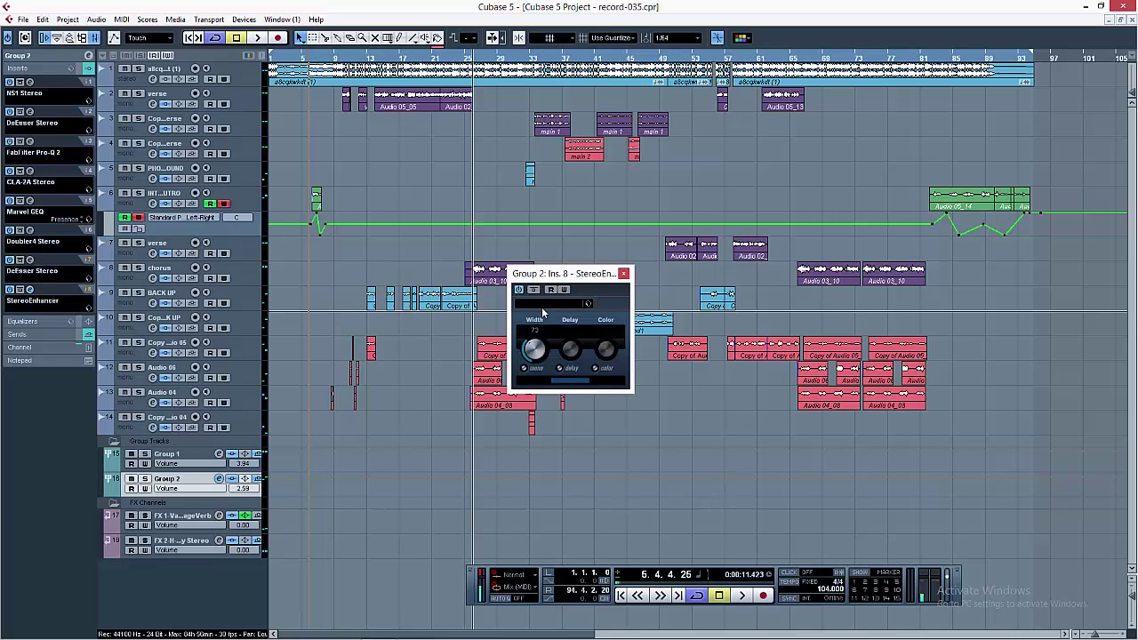
click(624, 274)
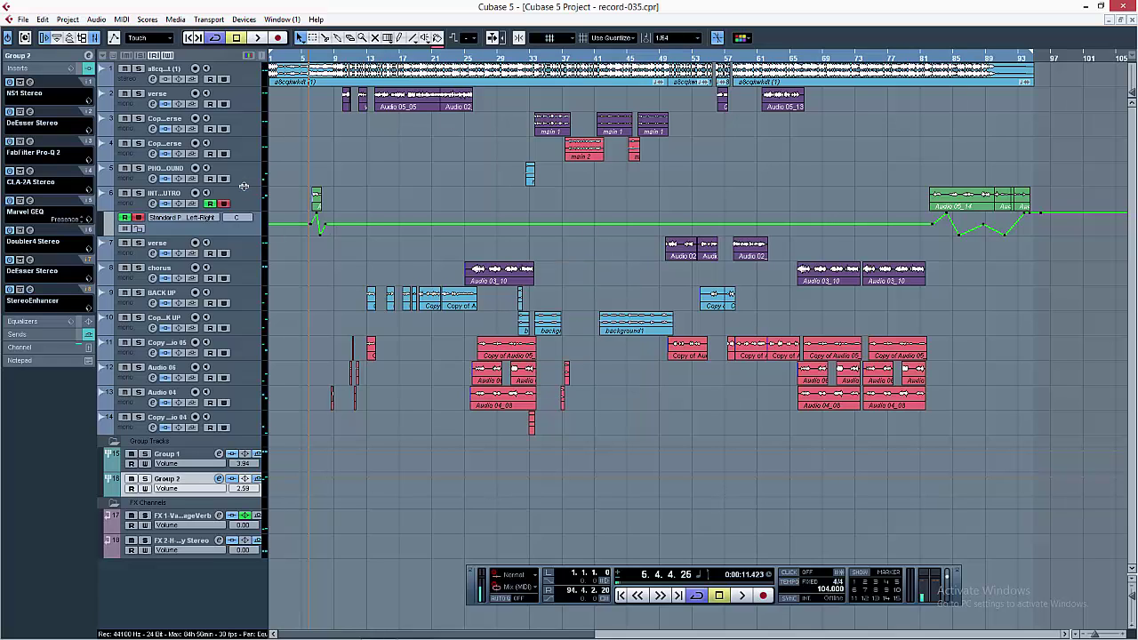
Examine the ValhallaVintageVerb reverb settings on the FX 1 channel, and close the plug-in window.
click(192, 519)
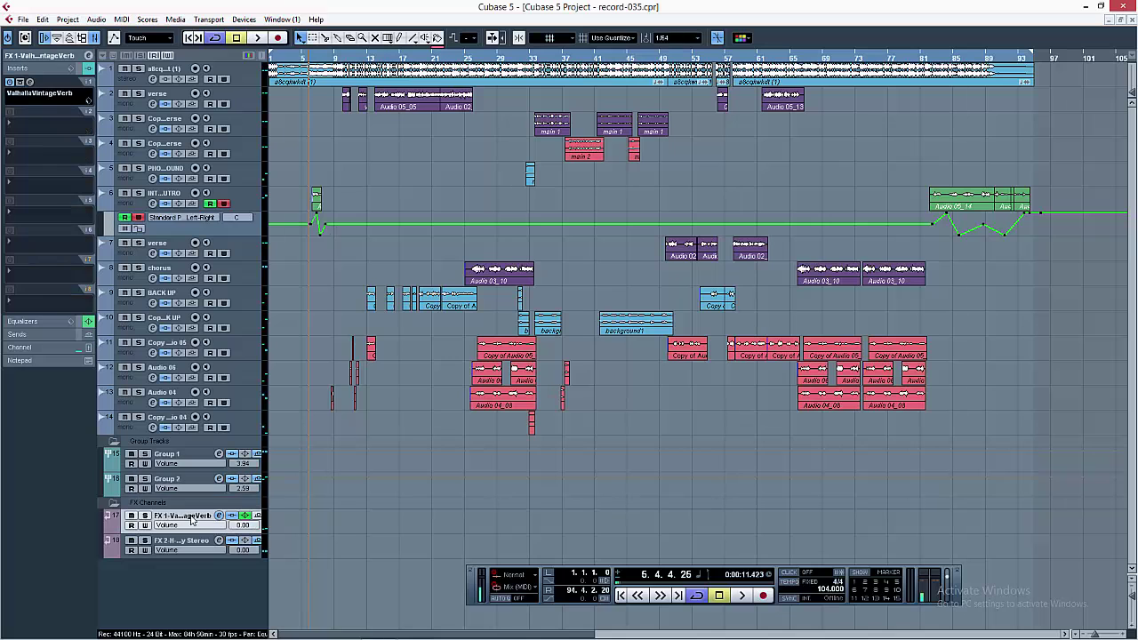
click(37, 96)
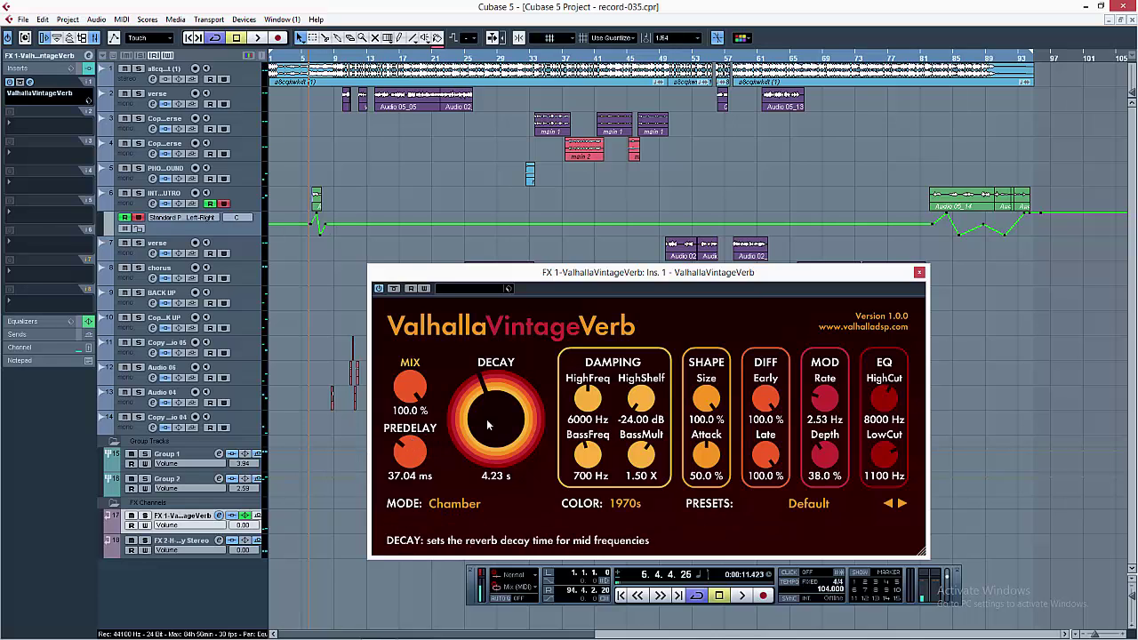
click(919, 272)
Examine the H-Delay insert on the FX 2 channel, and move the playback position to about bar 55.
click(194, 546)
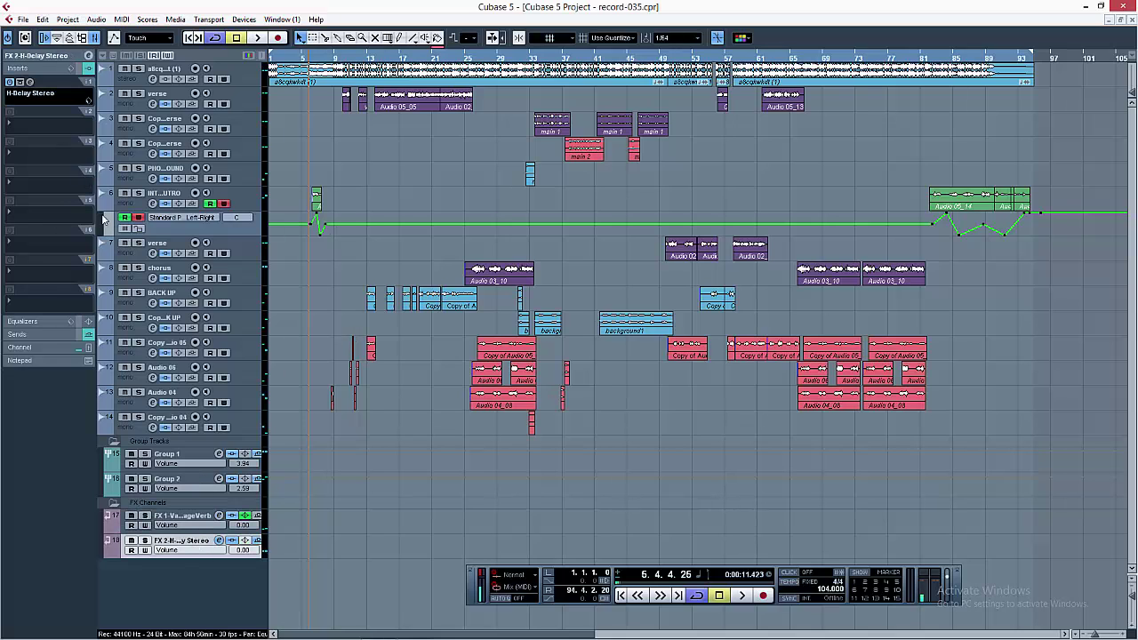
click(33, 85)
click(708, 63)
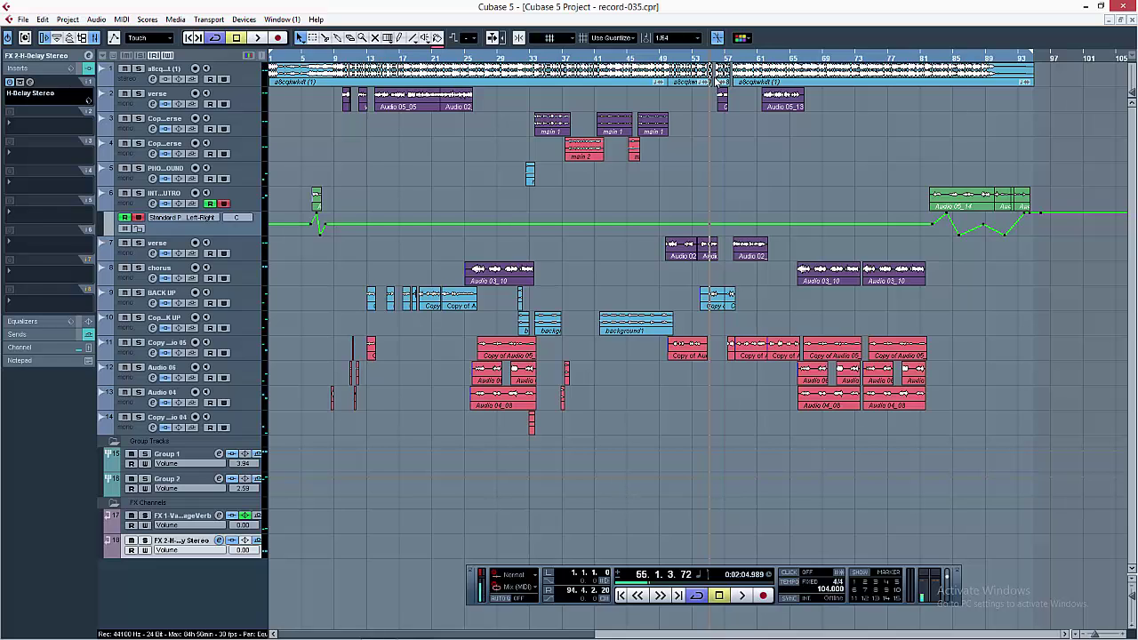